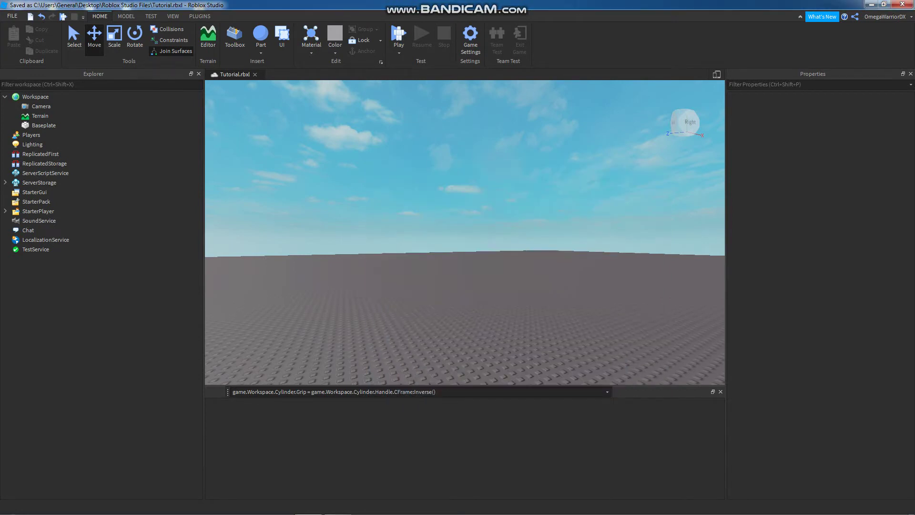
right_drag(465, 232, 410, 248)
right_drag(465, 232, 550, 219)
right_drag(381, 244, 270, 238)
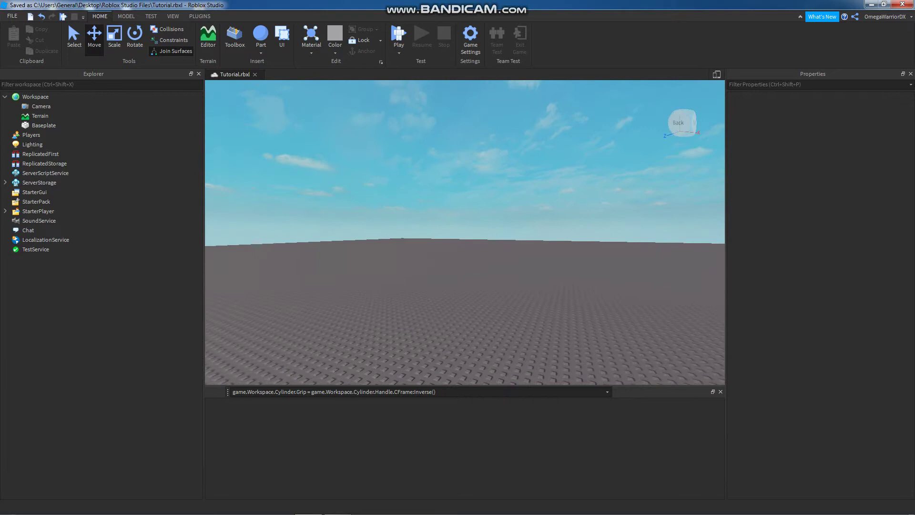
right_drag(367, 239, 328, 245)
right_drag(464, 234, 264, 257)
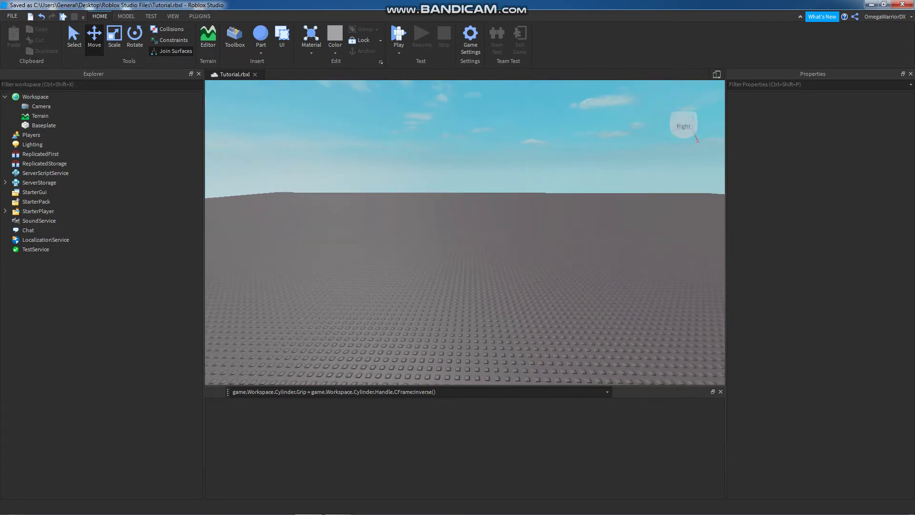
right_drag(464, 233, 469, 201)
right_drag(281, 219, 304, 243)
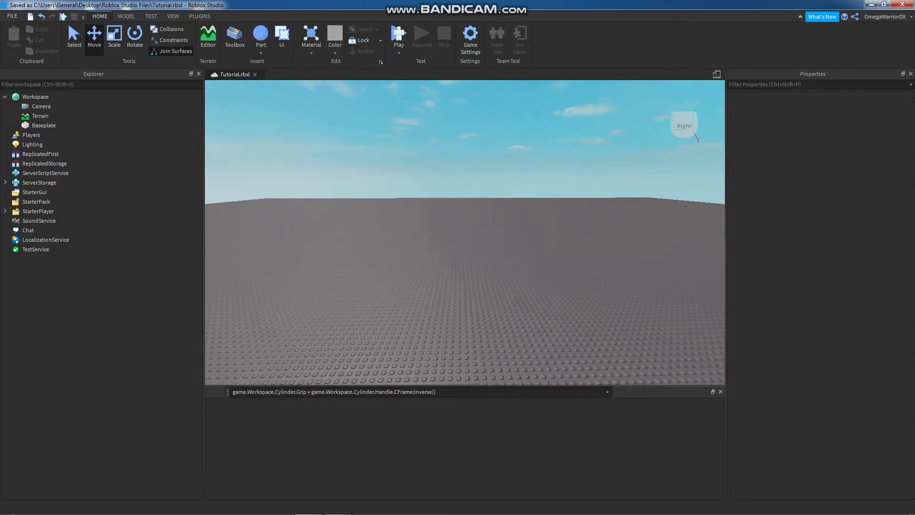
right_drag(579, 269, 614, 282)
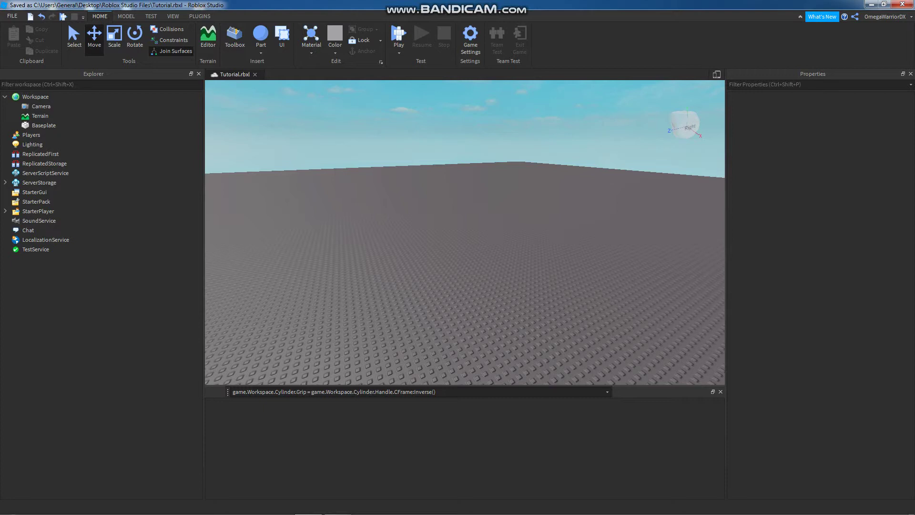
right_drag(506, 238, 487, 253)
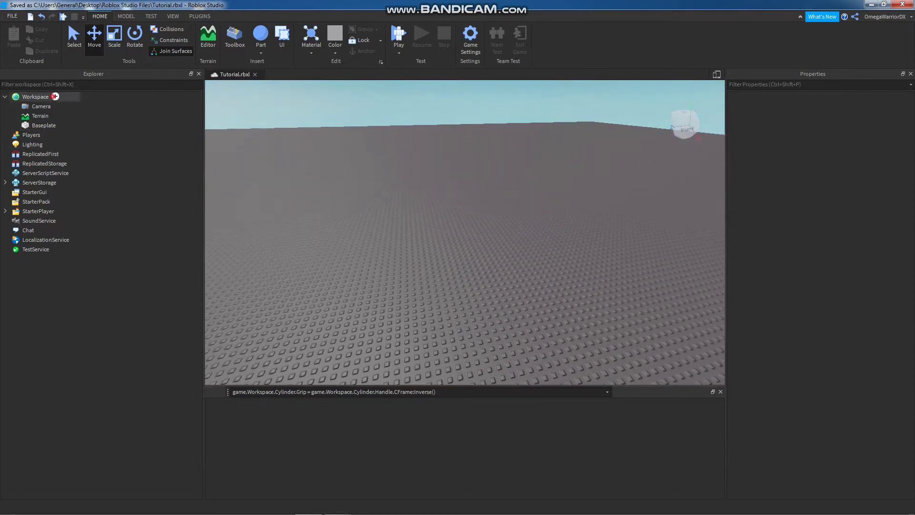
Insert a Part into the Workspace and rename it WorldOrigin.
click(56, 97)
text(part)
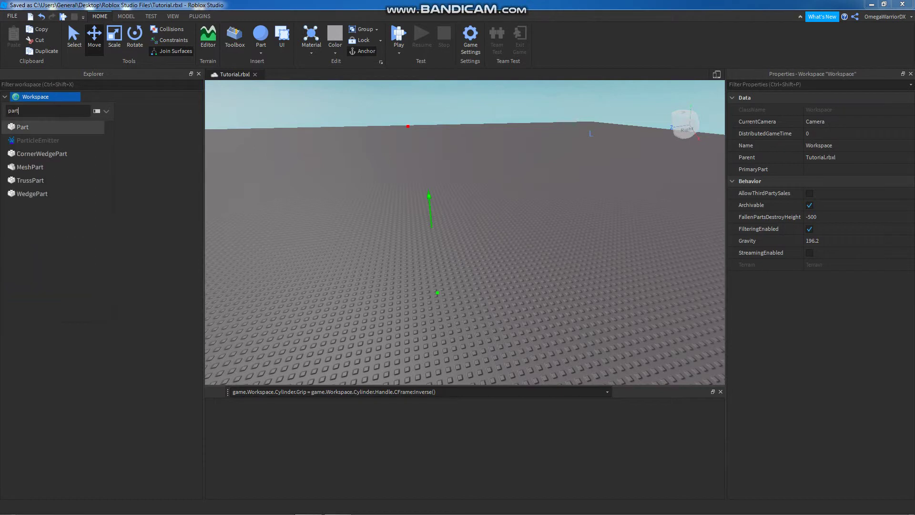
key(Return)
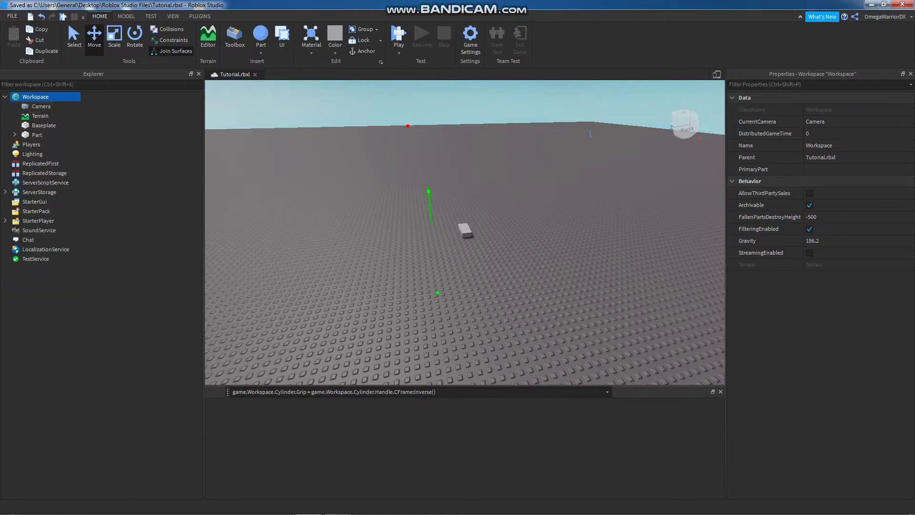
double_click(33, 135)
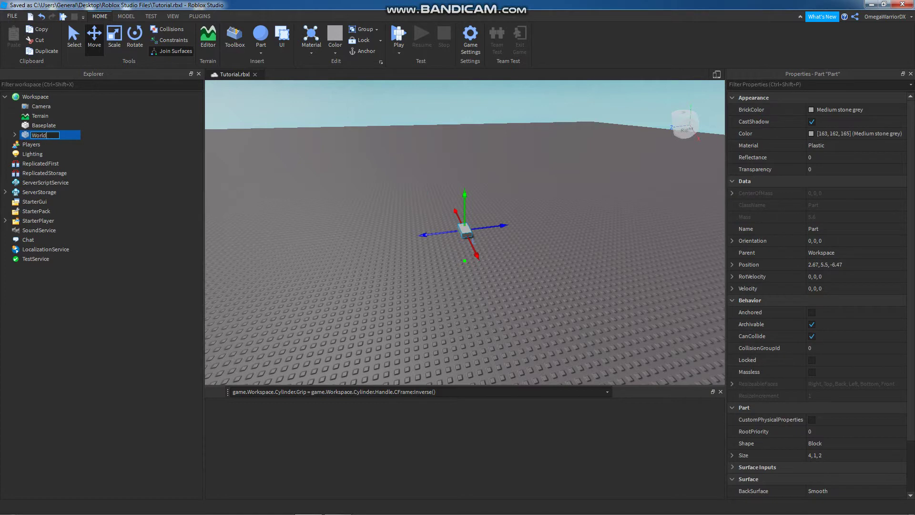
text(WorldOrigin)
key(Return)
Set the WorldOrigin part's BrickColor to Really red and its shape to Ball.
click(811, 110)
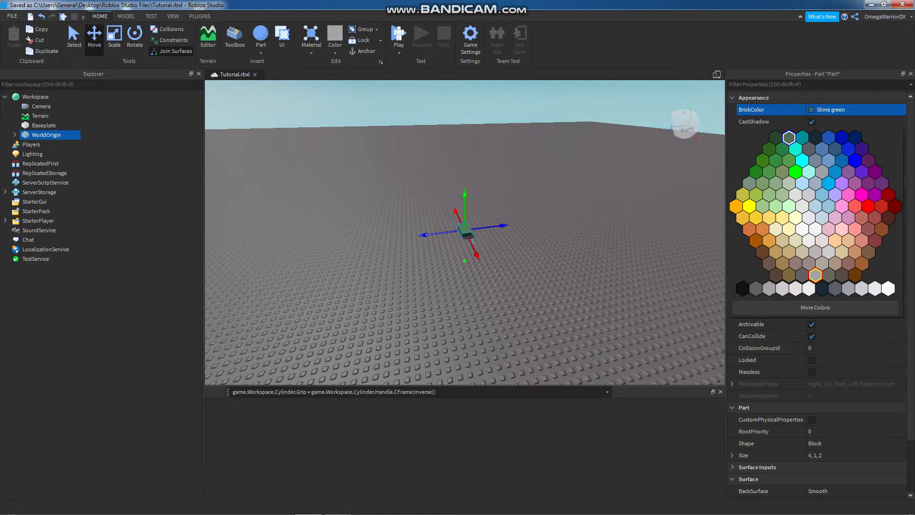
click(868, 206)
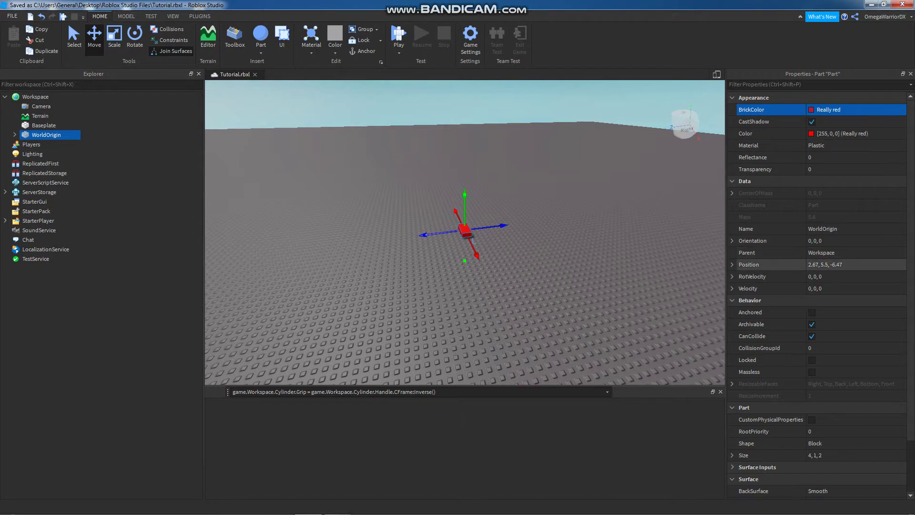
click(826, 265)
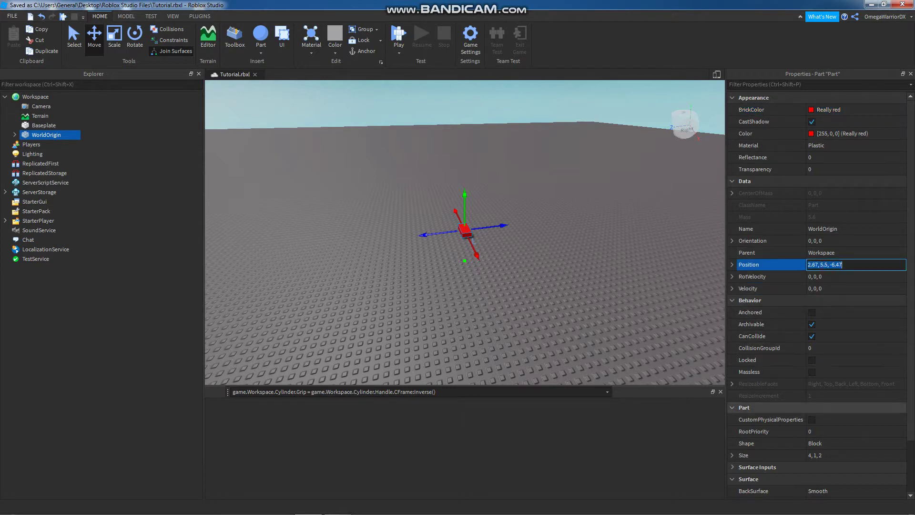
click(858, 443)
click(902, 443)
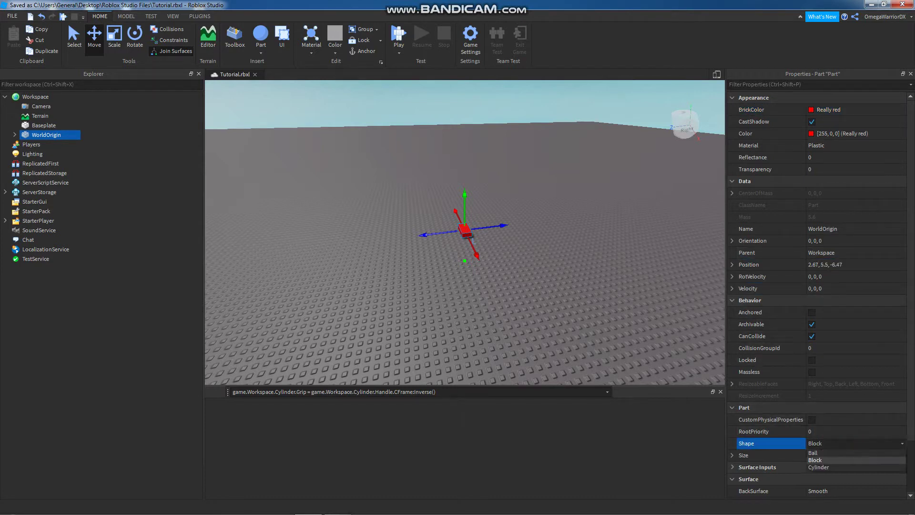
click(815, 453)
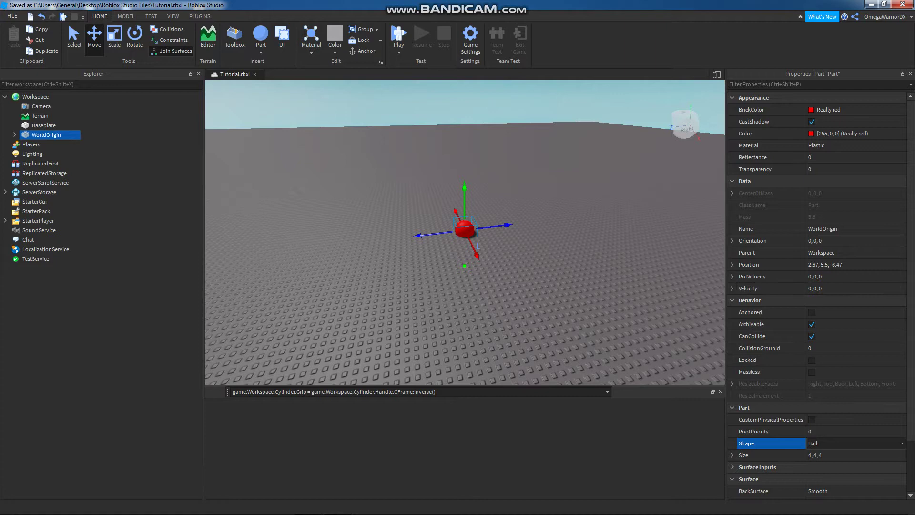
Scale the red WorldOrigin ball down to a size of about 0.91 on each axis.
key(ctrl+1)
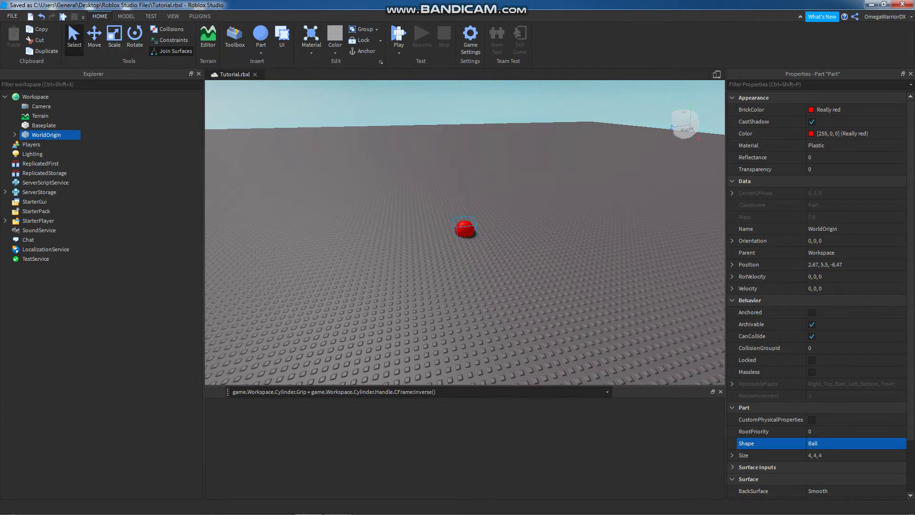
key(ctrl+3)
mouse_move(465, 212)
mouse_down()
mouse_move(464, 224)
mouse_move(465, 208)
mouse_up()
key(ctrl+2)
right_drag(465, 208, 427, 188)
key(w)
key(a)
key(w)
key(ctrl+3)
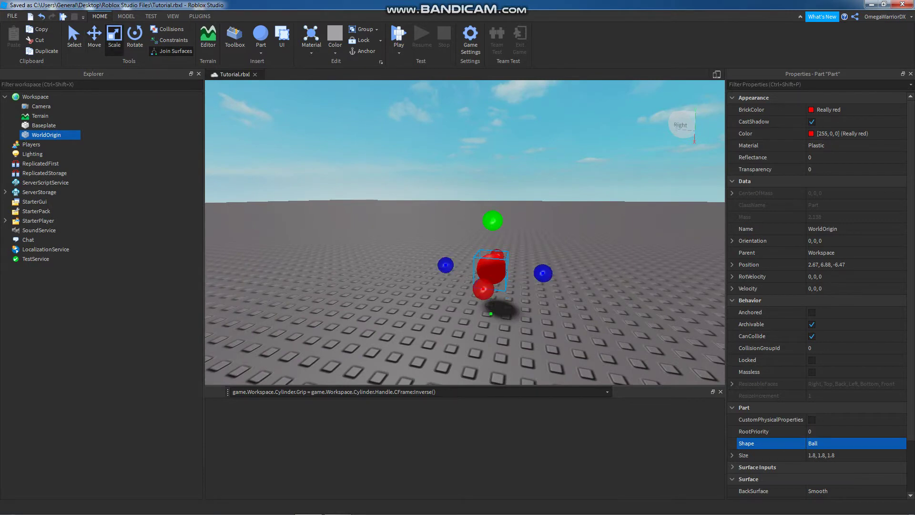
drag(490, 219, 492, 236)
Set the WorldOrigin ball's position to 0, 0, 0.
mouse_move(492, 235)
right_down()
mouse_move(479, 243)
mouse_move(498, 239)
right_up()
key(d)
key(s)
key(a)
key(a)
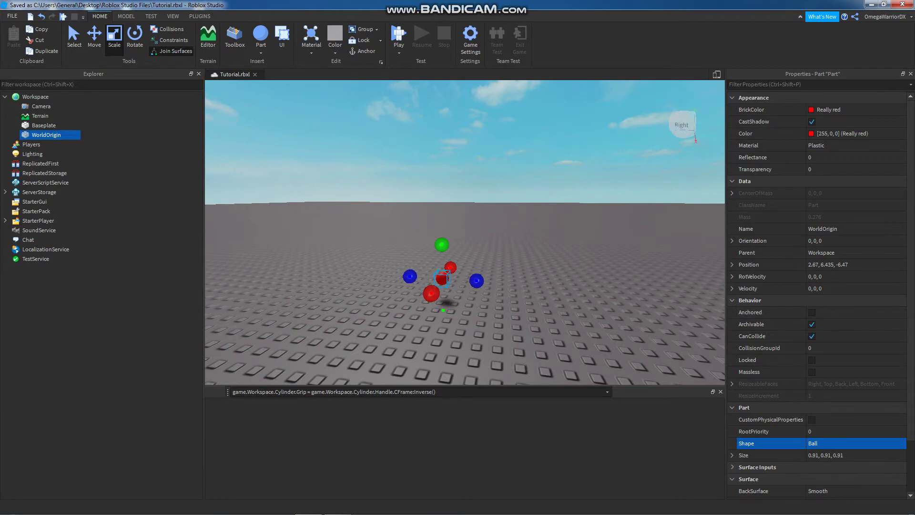
click(821, 265)
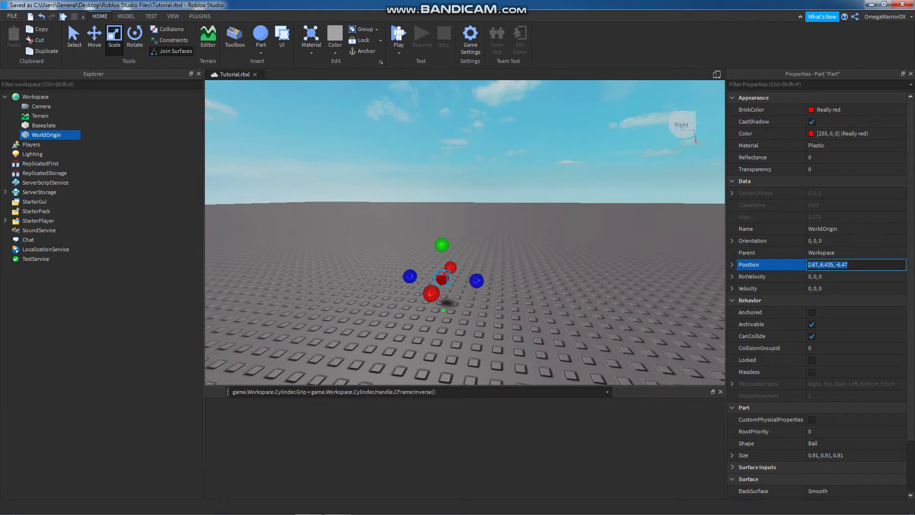
text(0, 0, 0)
key(Return)
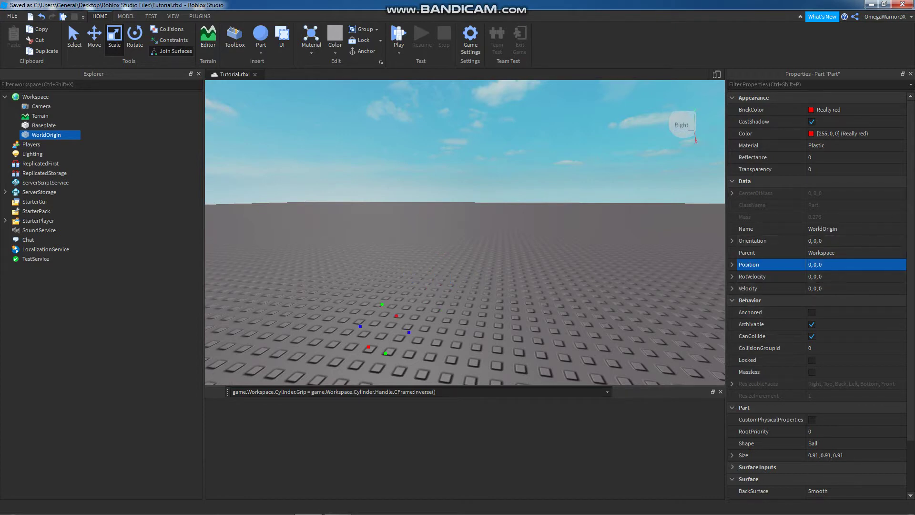
Move the Baseplate straight down to a Y position of about -5.2, below the WorldOrigin ball.
key(a)
right_drag(465, 232, 489, 241)
click(45, 125)
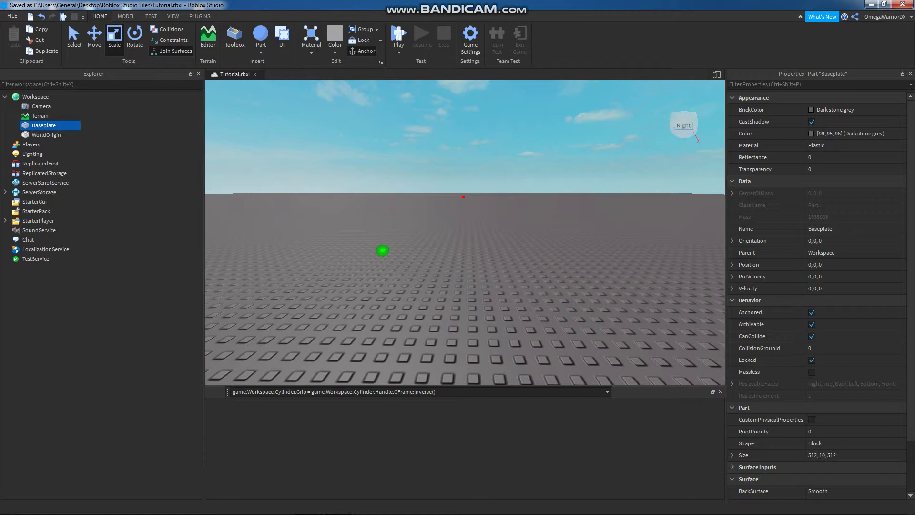
key(ctrl+2)
drag(381, 233, 386, 286)
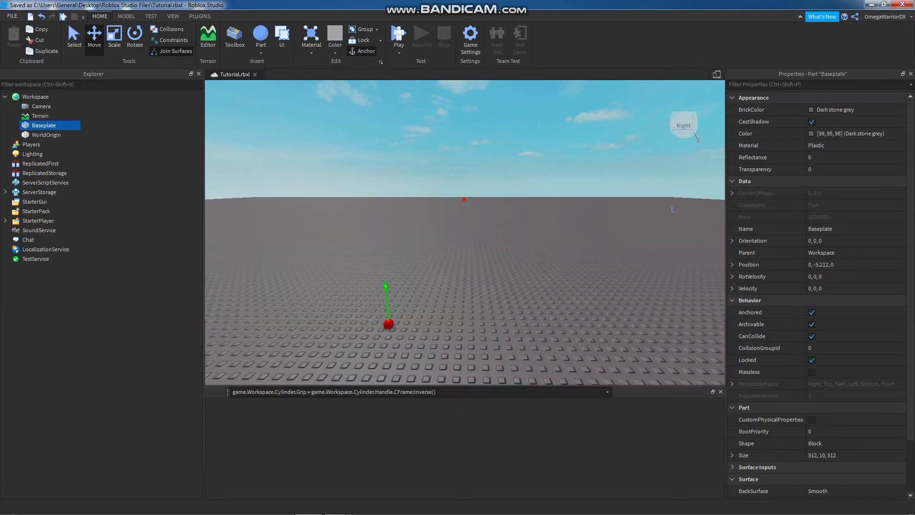
Set the WorldOrigin ball's FrontSurface to Studs.
mouse_move(385, 286)
right_down()
mouse_move(372, 310)
mouse_move(353, 302)
mouse_move(324, 324)
mouse_move(343, 322)
mouse_move(339, 300)
mouse_move(350, 310)
mouse_move(386, 286)
right_up()
key(w)
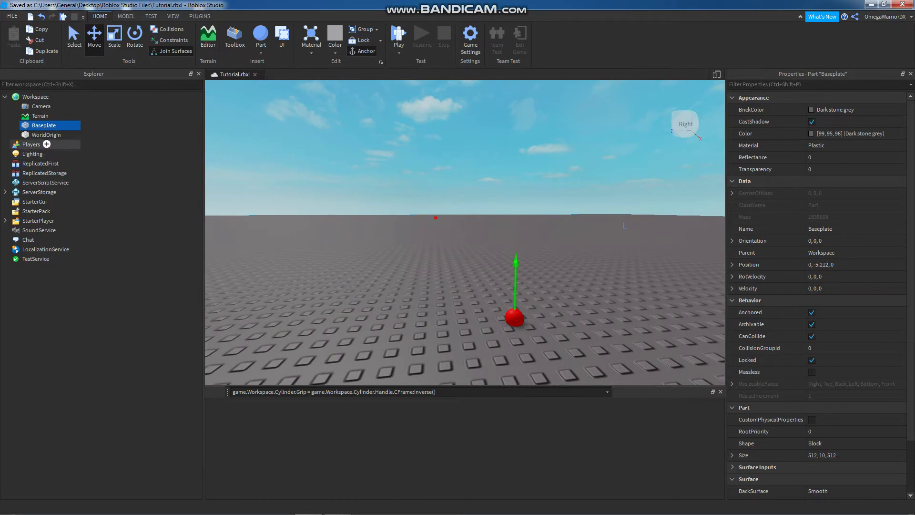
click(67, 136)
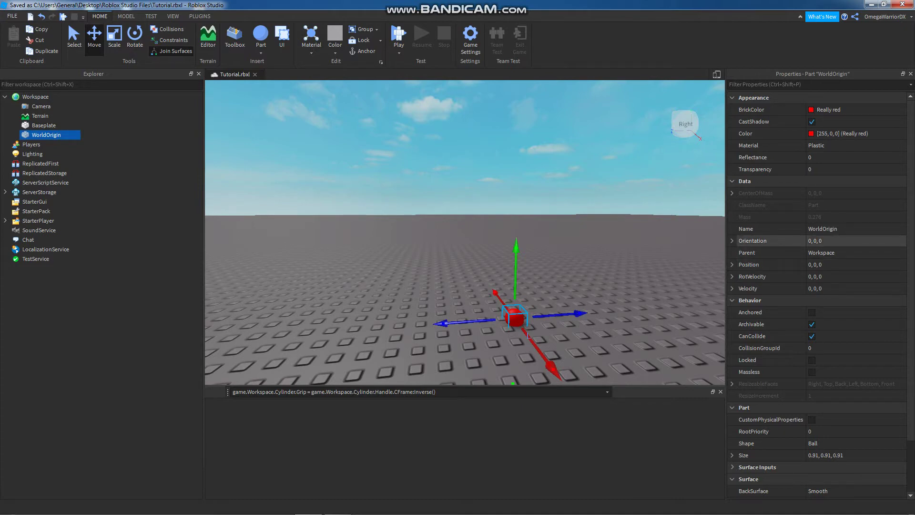
right_drag(641, 279, 495, 291)
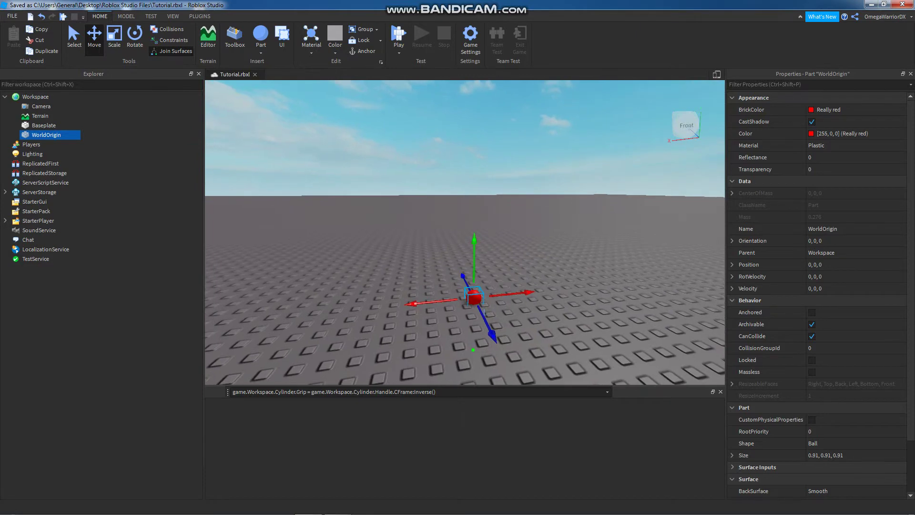
scroll(786, 384, down, 3)
scroll(786, 384, down, 2)
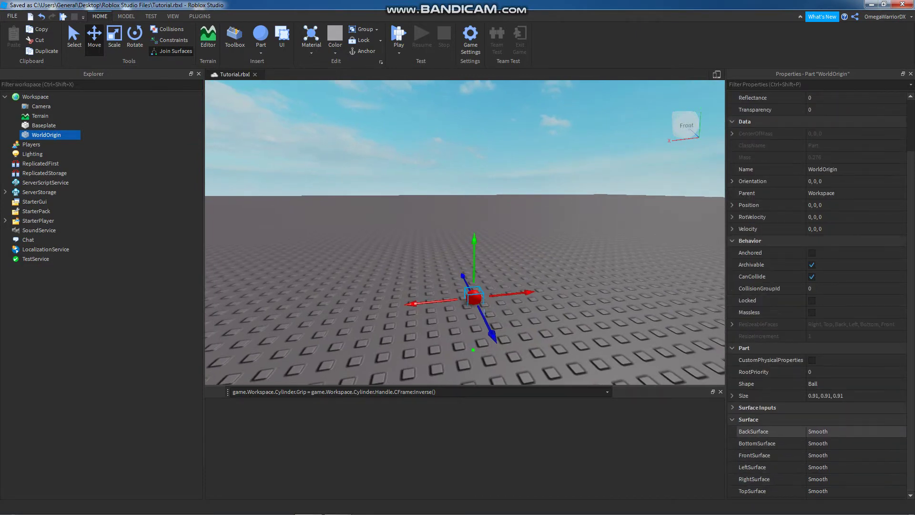
click(817, 455)
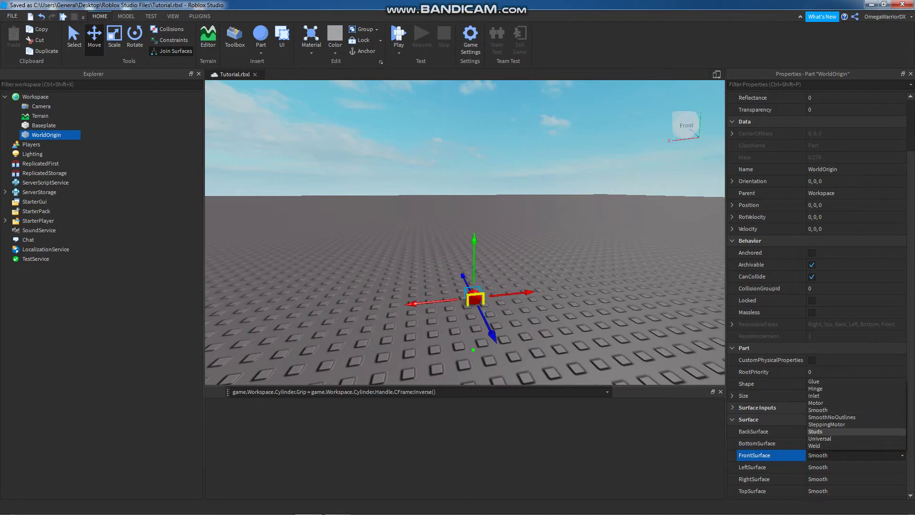
key(Down)
key(Down)
key(Down)
key(Down)
key(Return)
Examine the WorldOrigin ball's outlined front face and axis directions from several viewing angles.
key(d)
right_drag(603, 337, 555, 367)
key(a)
key(w)
key(d)
scroll(465, 232, down, 5)
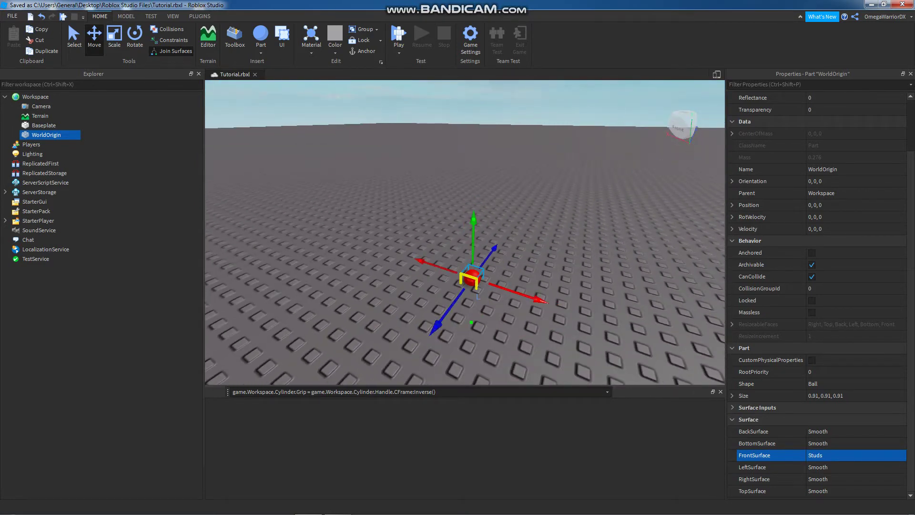
key(a)
right_drag(465, 232, 491, 231)
key(d)
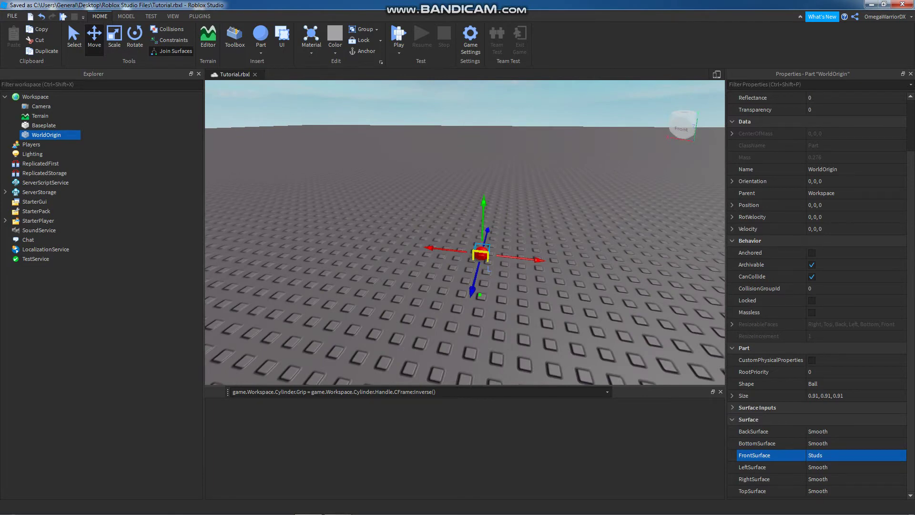
key(a)
right_drag(464, 232, 520, 205)
key(w)
key(a)
key(d)
key(d)
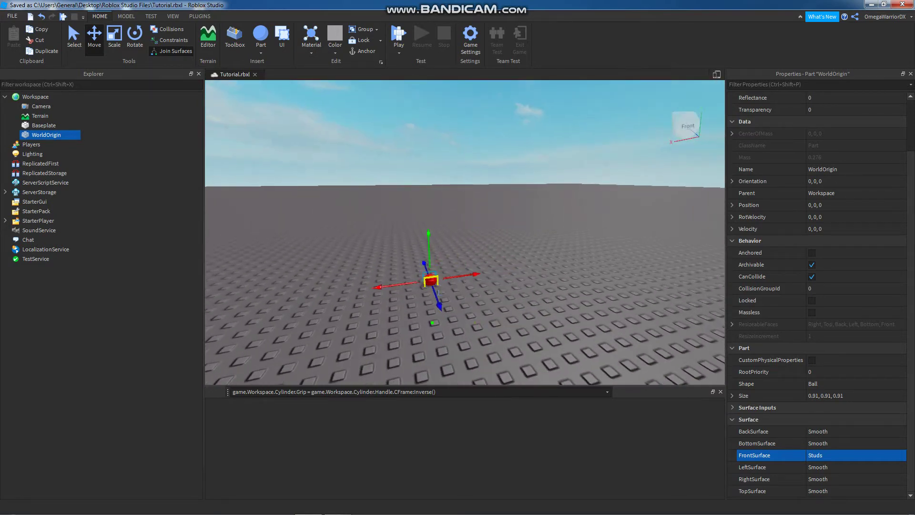
Insert a Tool object into the Workspace.
mouse_move(55, 97)
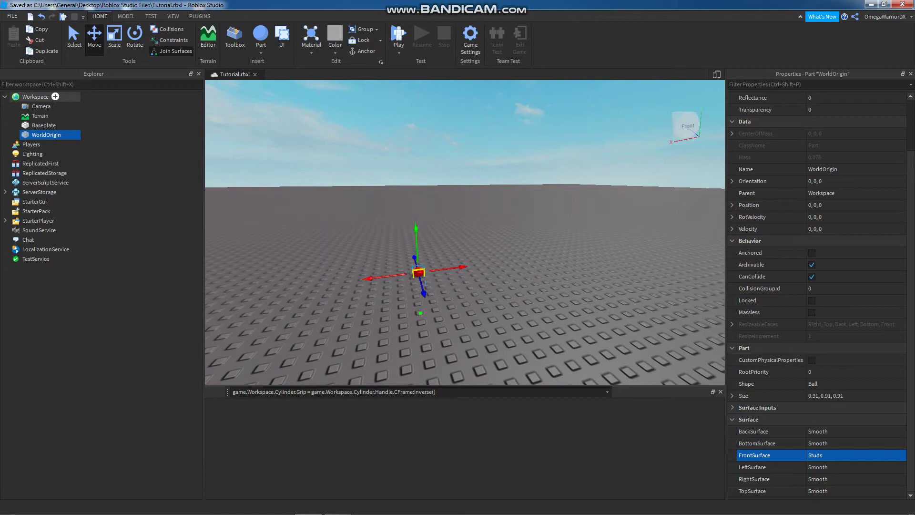
click(55, 96)
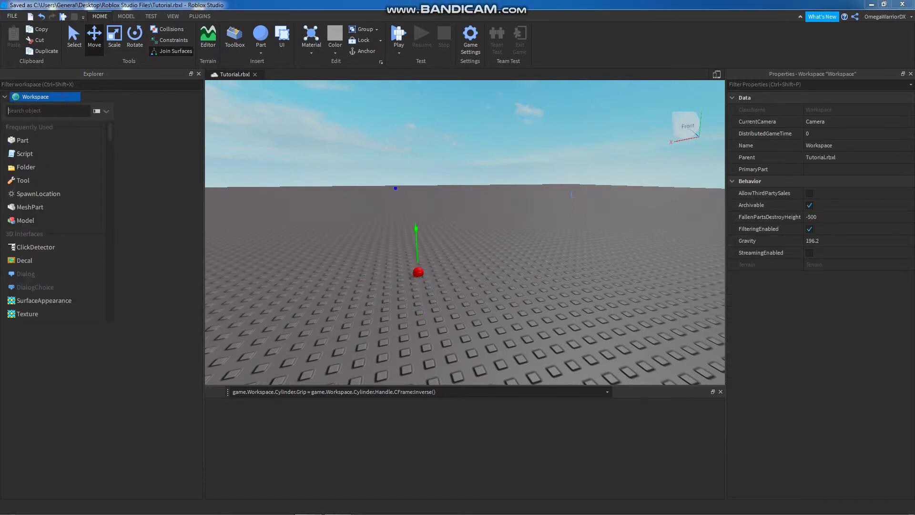
key(Escape)
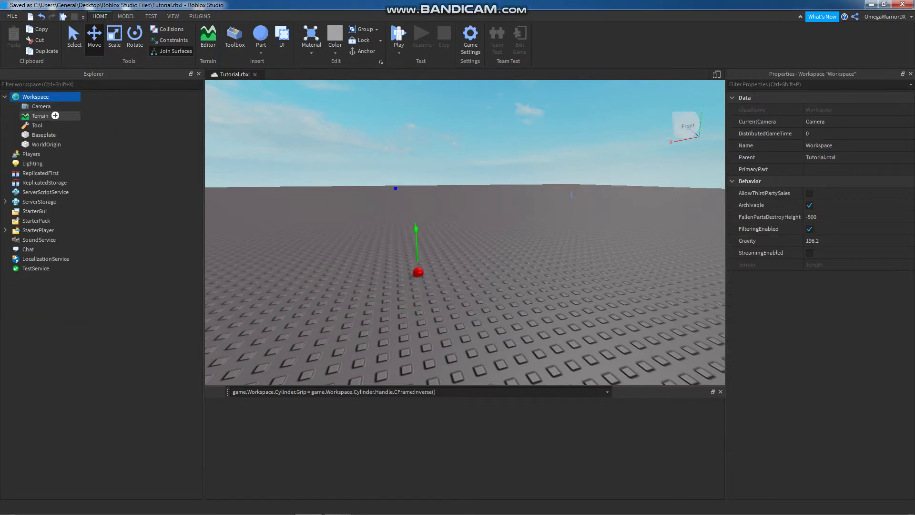
Add a Part inside the Tool and name it Handle.
click(49, 125)
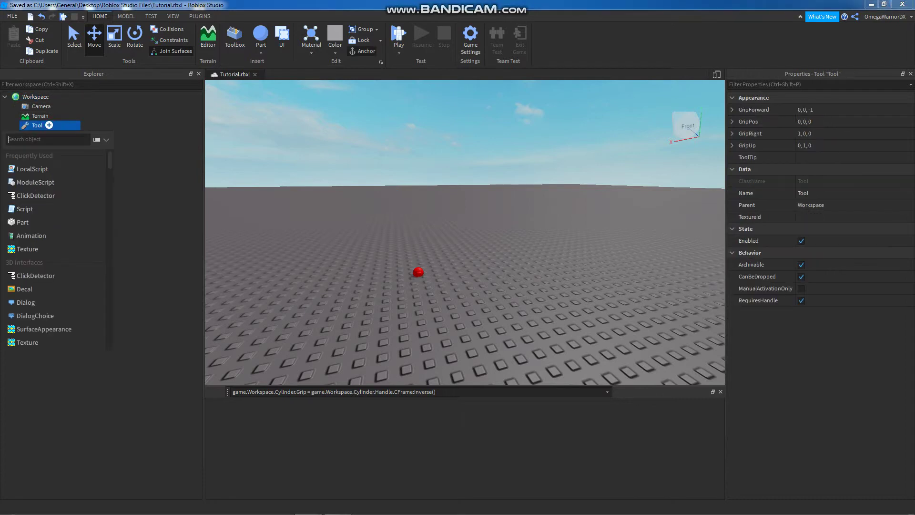
text(Part)
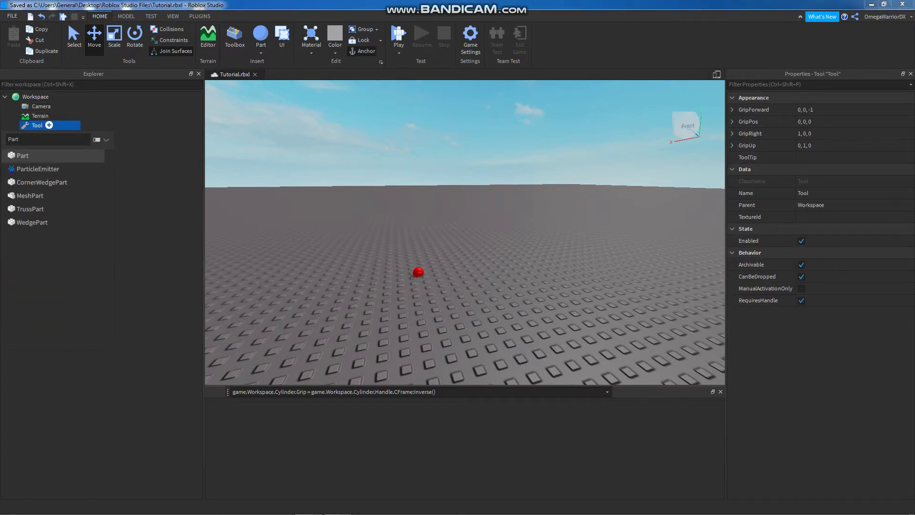
key(Return)
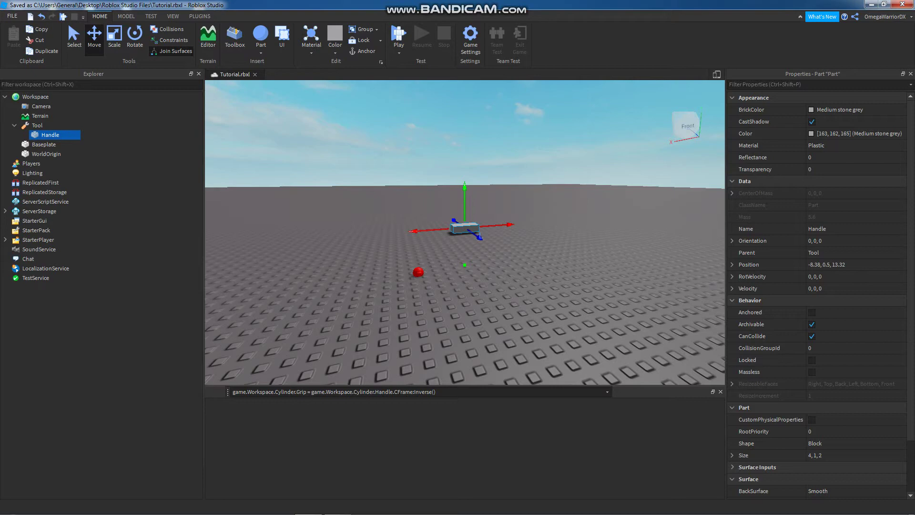
key(a)
key(w)
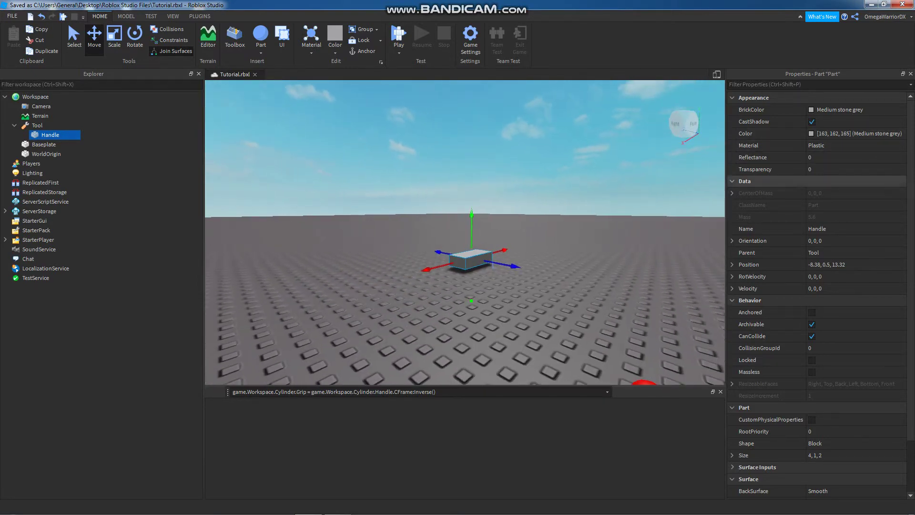
Set the Handle's shape to Cylinder and its BrickColor to New Yeller.
click(844, 443)
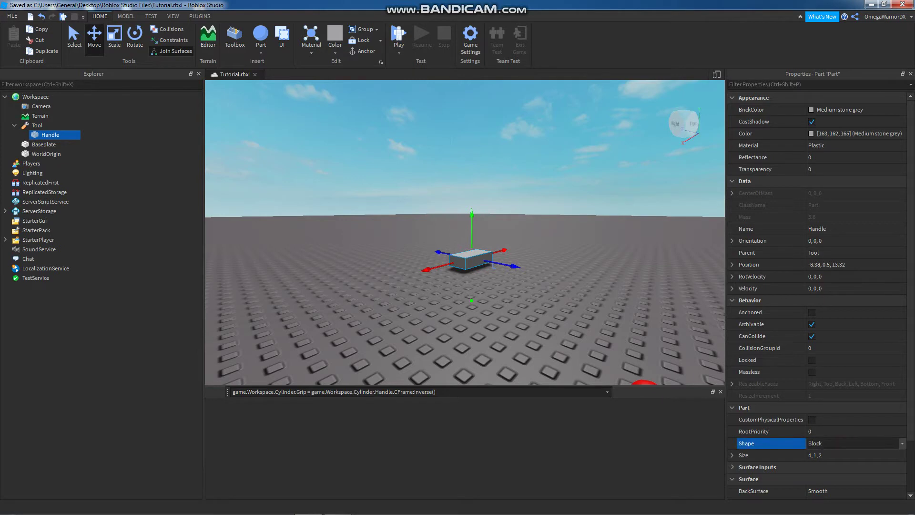
click(855, 443)
click(819, 467)
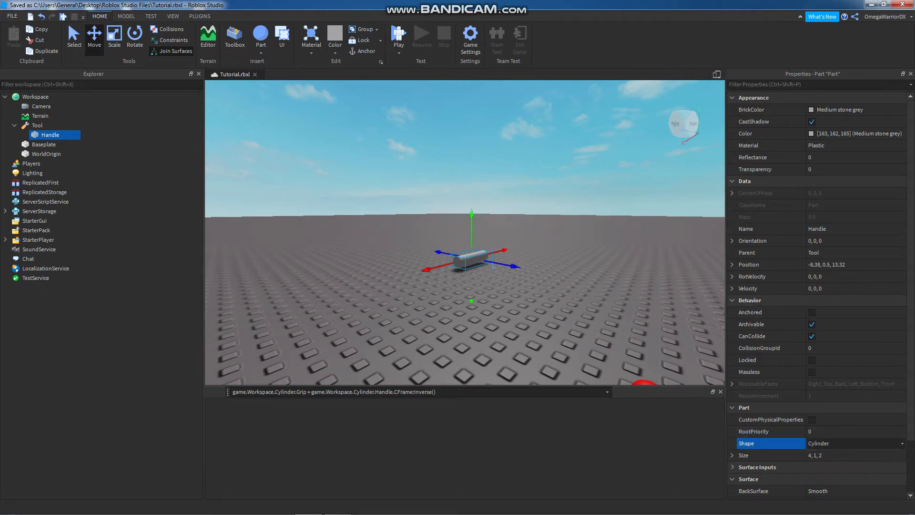
click(838, 110)
click(838, 109)
click(749, 205)
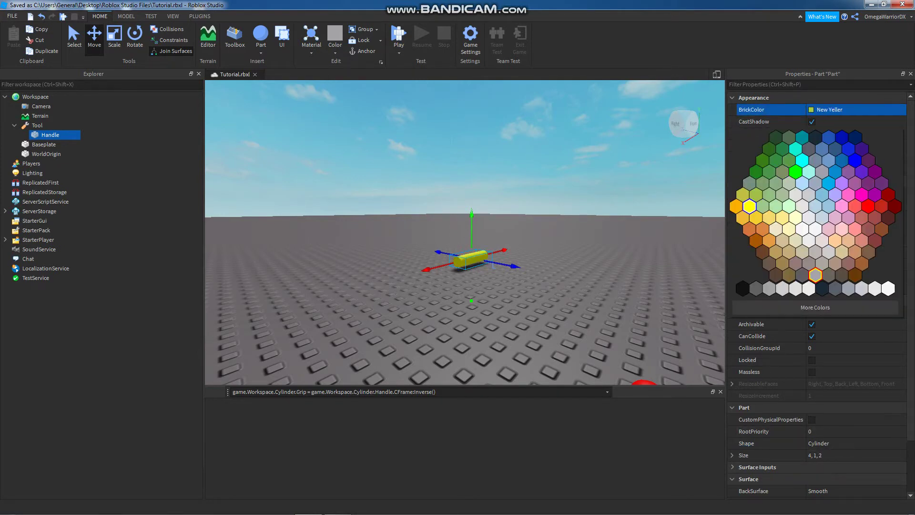
Scale the Handle into a longer, thinner stick, about 5.7 studs long and 0.47 studs high.
right_drag(477, 229, 410, 231)
key(d)
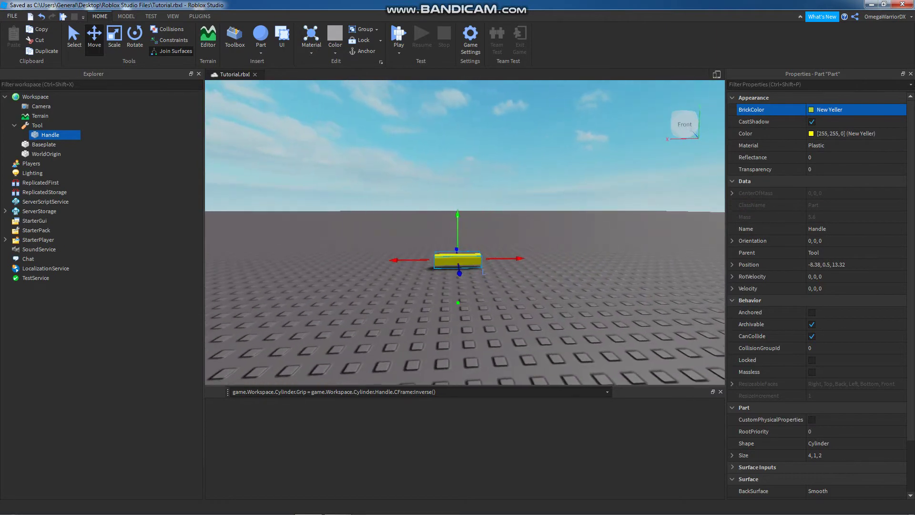
key(ctrl+1)
key(ctrl+3)
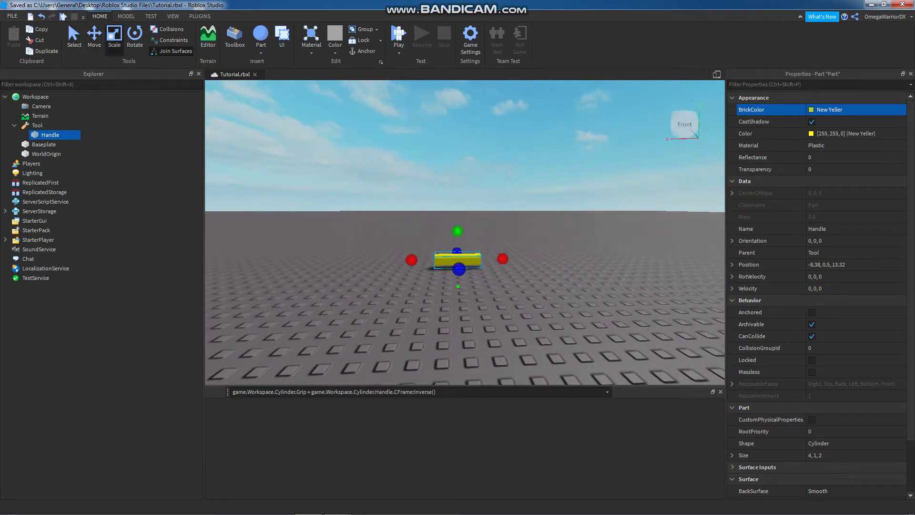
key(Escape)
click(453, 257)
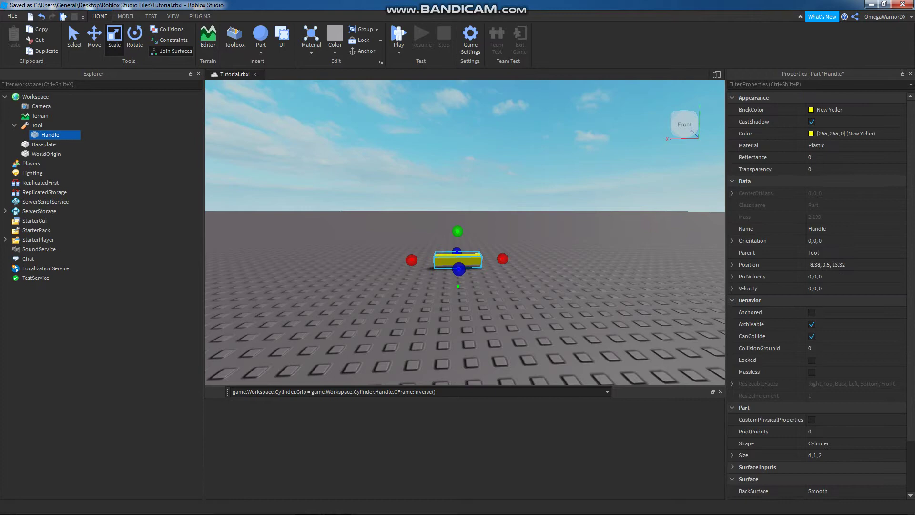
drag(411, 260, 392, 259)
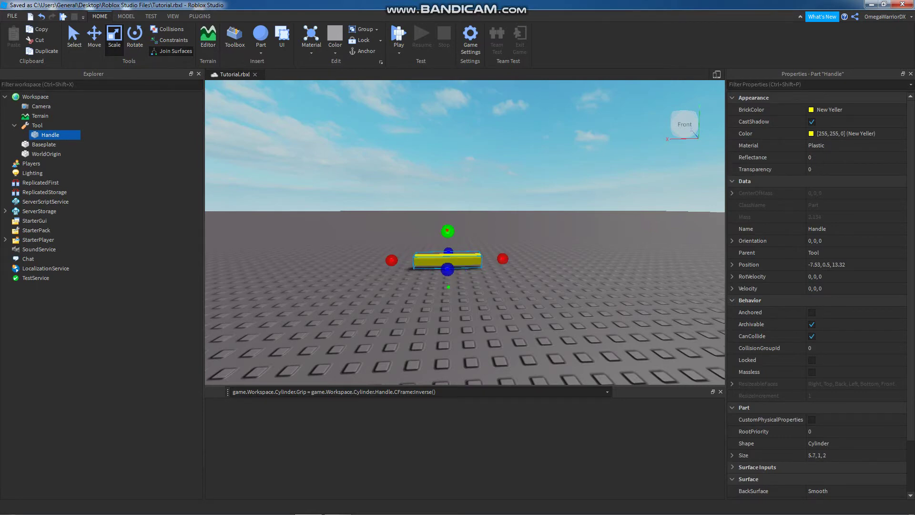
drag(447, 230, 447, 239)
Raise the Handle to a height of about 2.925 and shift it along Z to about 0.421, near the WorldOrigin ball.
key(a)
right_drag(447, 238, 481, 249)
key(a)
key(s)
key(w)
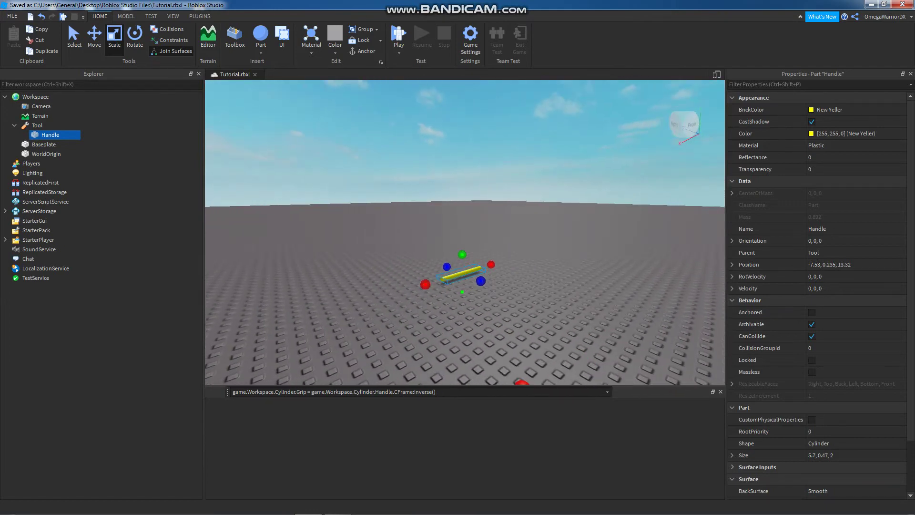
key(ctrl+2)
drag(462, 247, 462, 223)
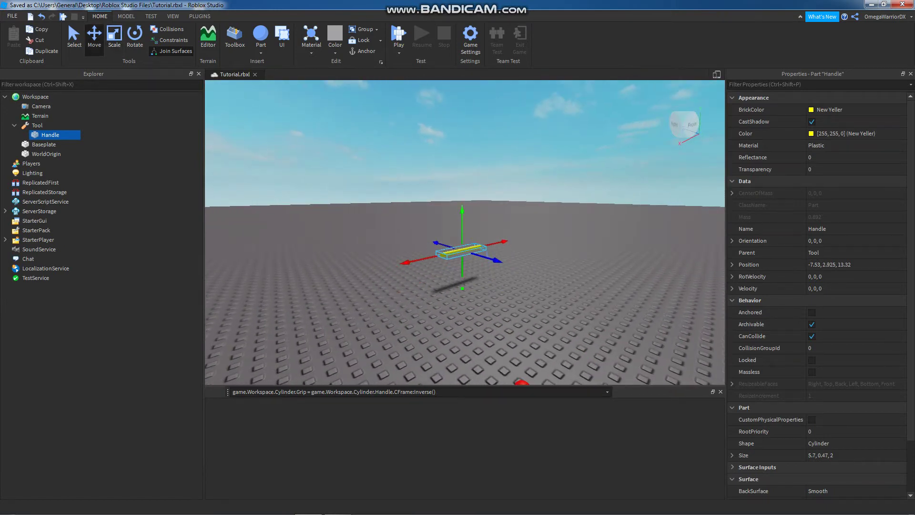
drag(488, 260, 636, 301)
scroll(582, 286, down, 3)
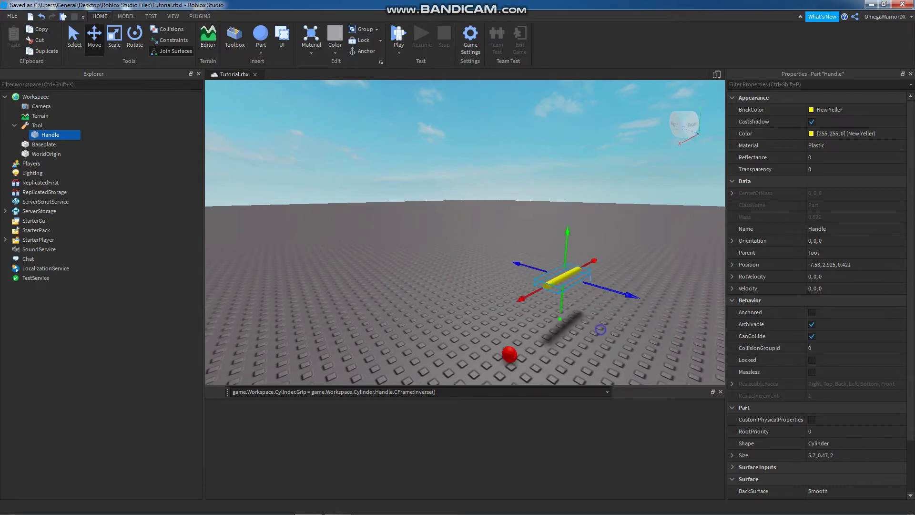
right_drag(552, 279, 591, 260)
scroll(553, 281, up, 2)
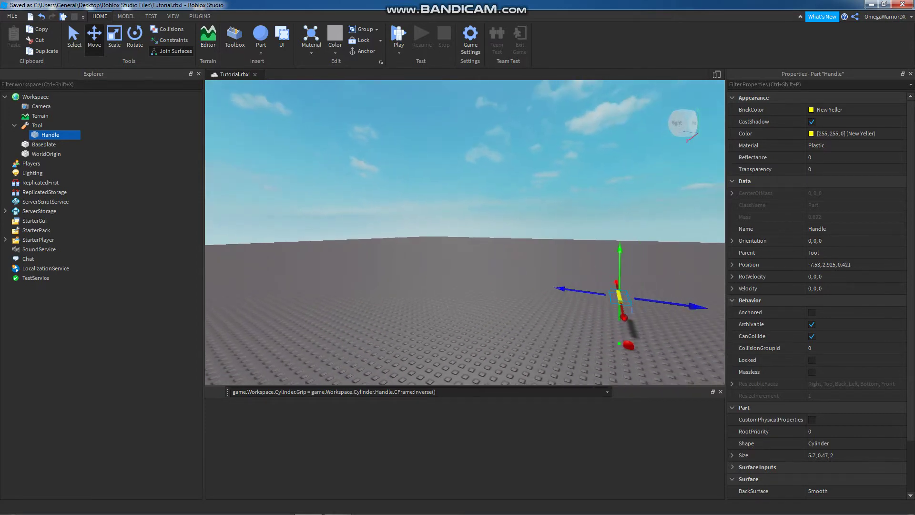
key(d)
key(w)
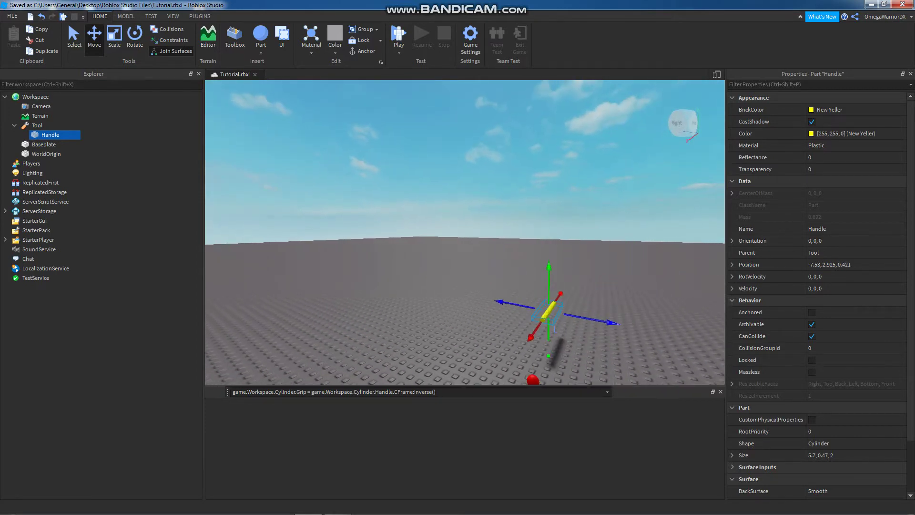
mouse_move(548, 276)
right_down()
mouse_move(500, 295)
mouse_move(562, 267)
mouse_move(533, 279)
right_up()
key(s)
key(d)
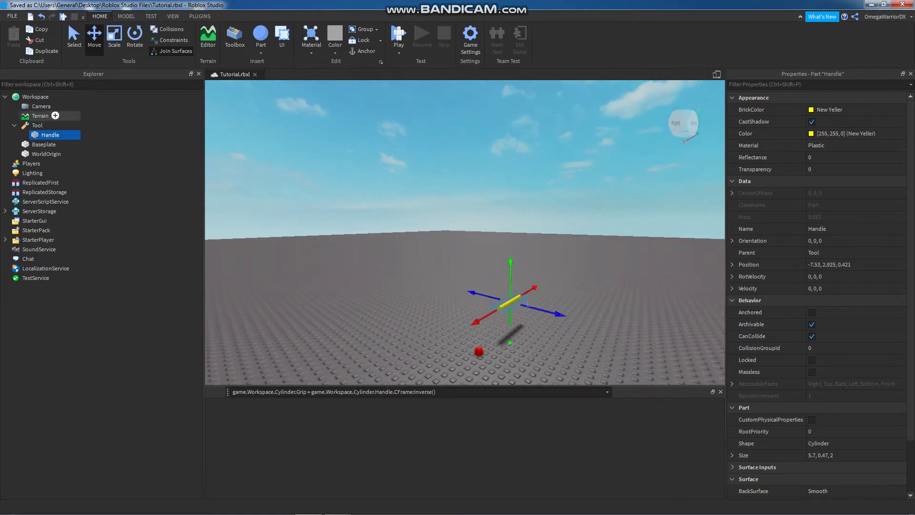
Rename the Tool in the Workspace as Stick.
double_click(47, 125)
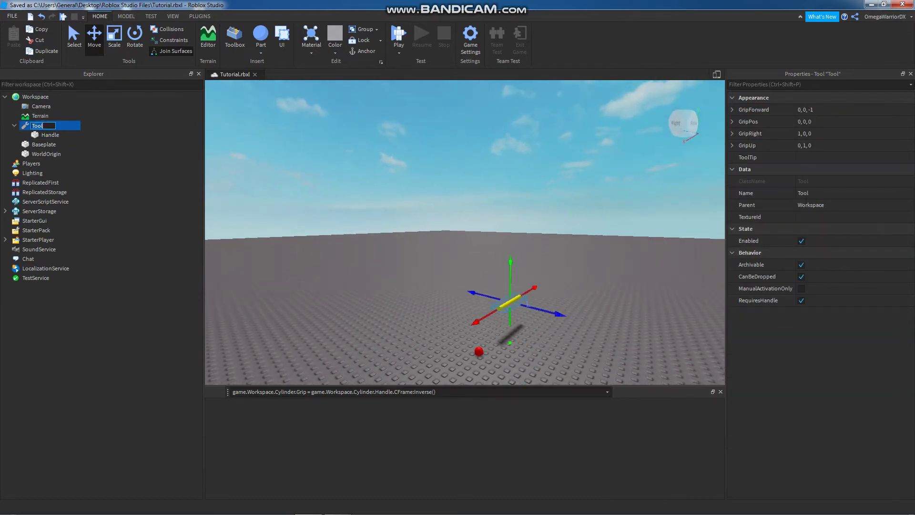
text(Cyl)
key(Return)
key(F2)
text(Stick)
key(Return)
Move the Stick along the Z axis past the WorldOrigin ball, to about Z -4.95.
mouse_move(542, 335)
right_down()
mouse_move(574, 341)
mouse_move(556, 342)
right_up()
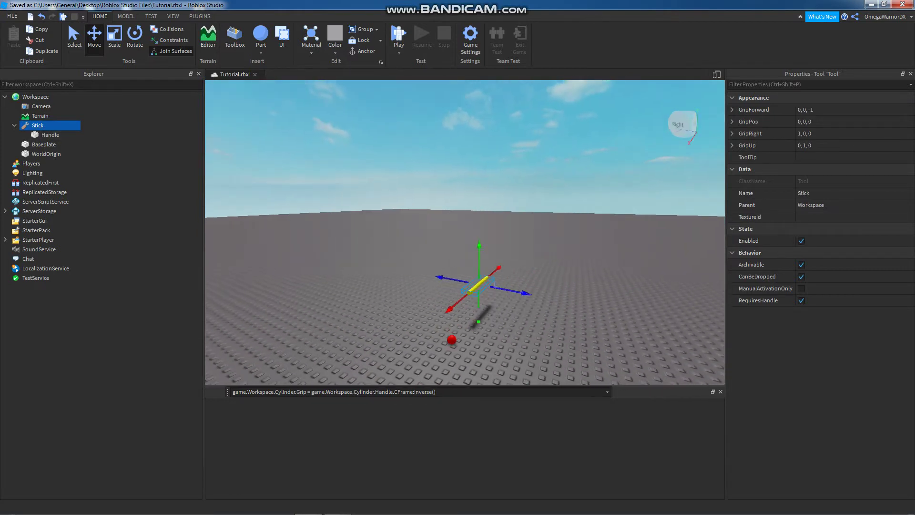
scroll(464, 232, down, 1)
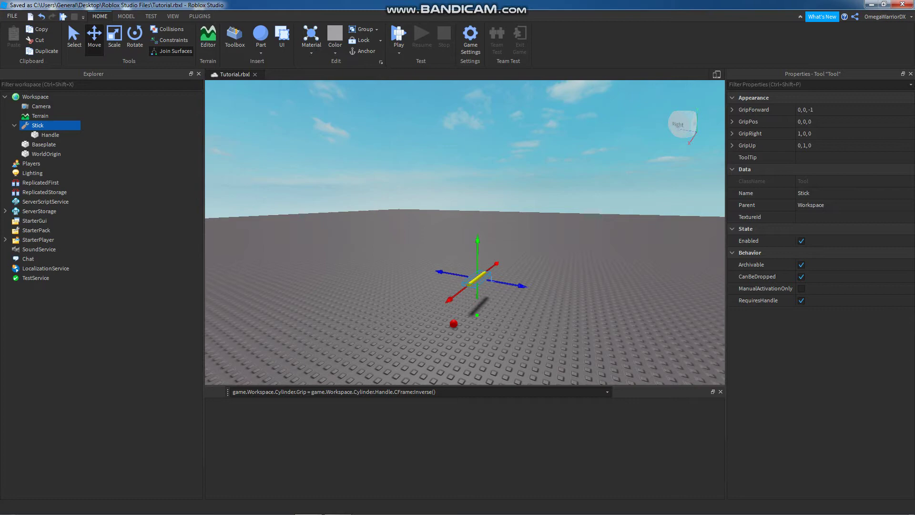
drag(522, 286, 561, 292)
mouse_move(558, 292)
right_down()
mouse_move(526, 311)
mouse_move(584, 295)
mouse_move(553, 293)
right_up()
scroll(525, 311, up, 1)
key(d)
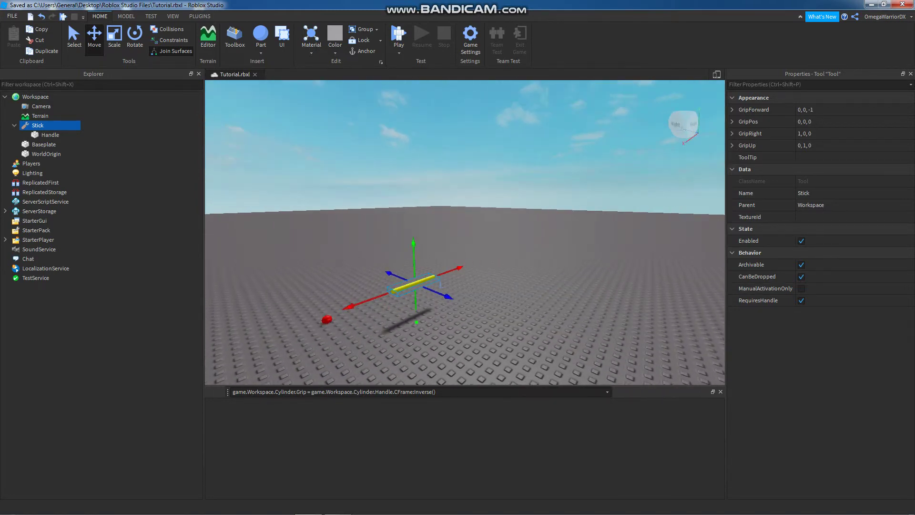
Put the Stick tool into StarterPack and start a play test.
mouse_move(53, 135)
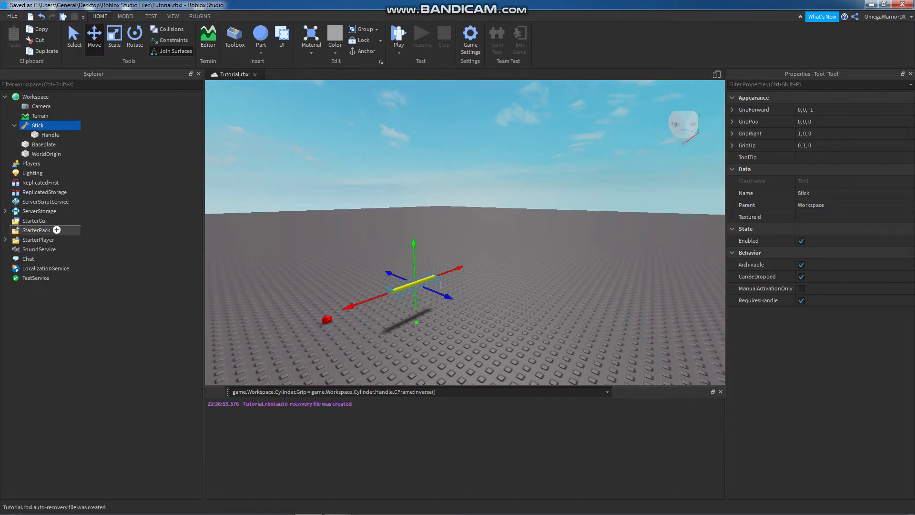
drag(62, 249, 60, 231)
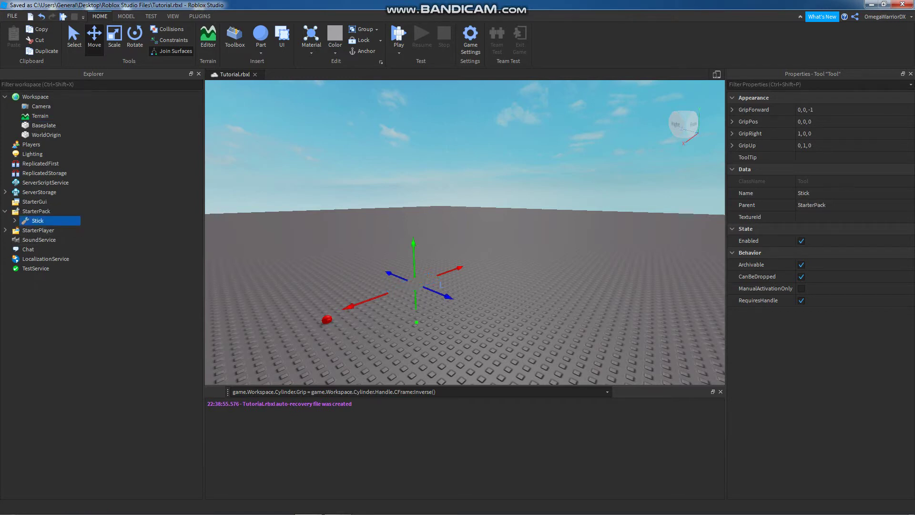
key(F5)
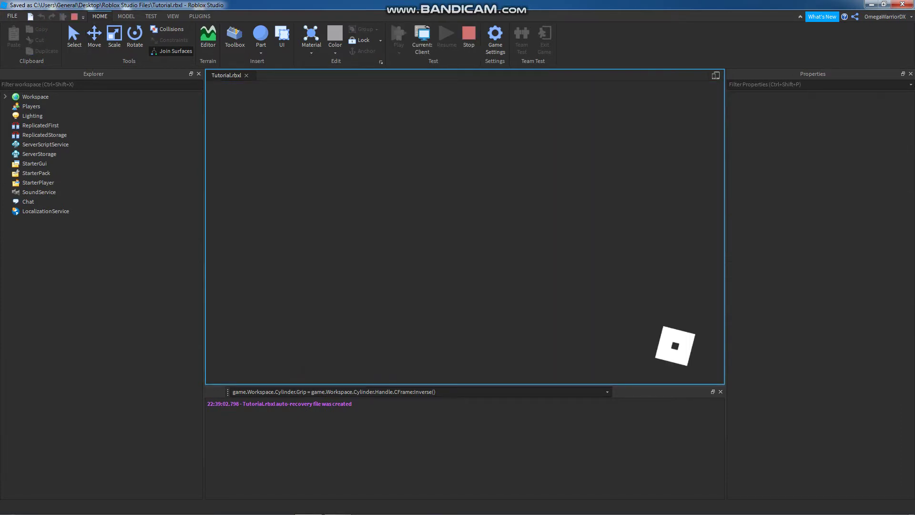
Equip the Stick, examine from several sides how the character holds it, and stop the play test.
key(1)
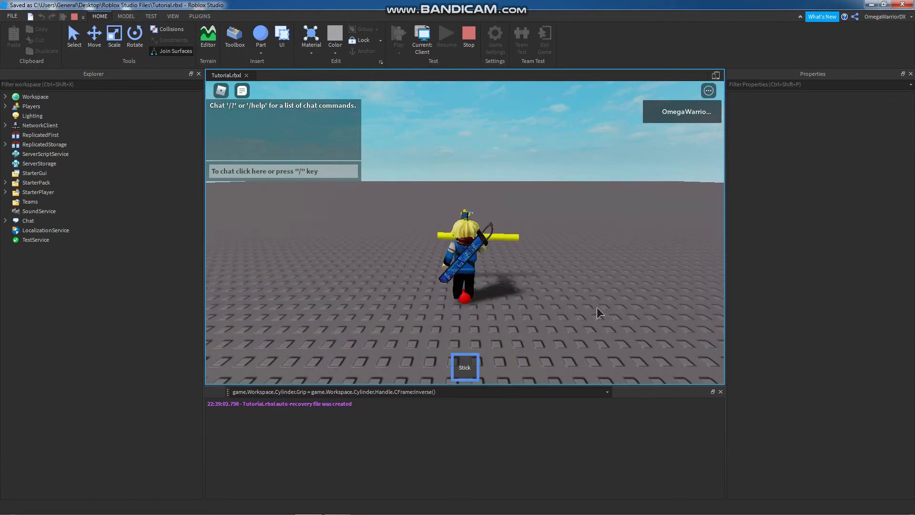
key(d)
right_drag(588, 273, 588, 273)
key(s)
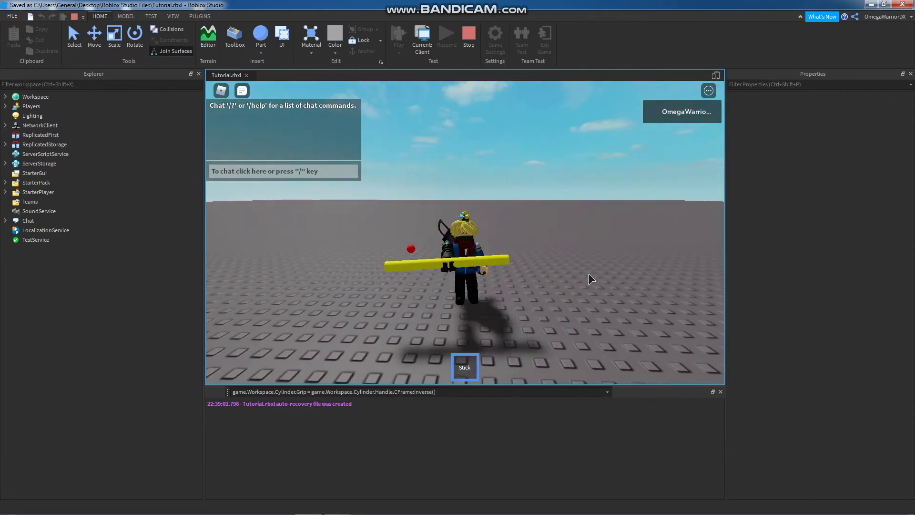
click(588, 273)
click(585, 275)
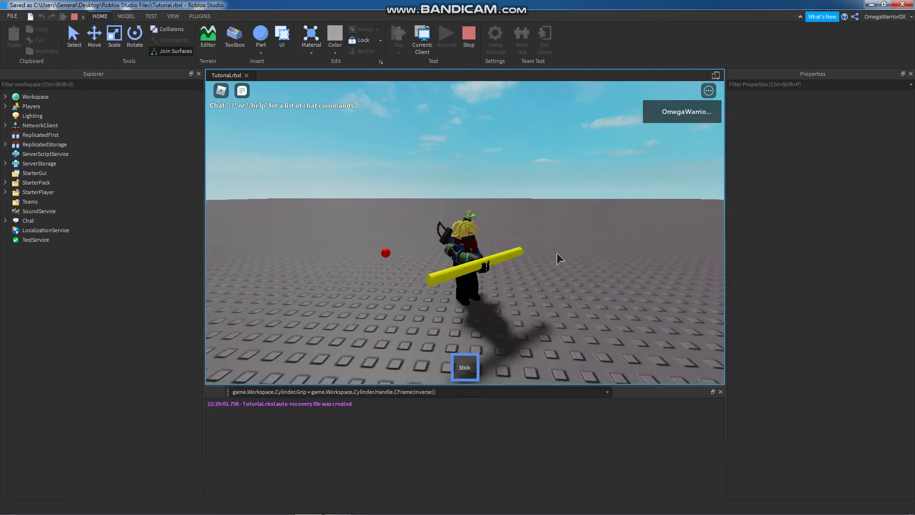
key(w)
key(a)
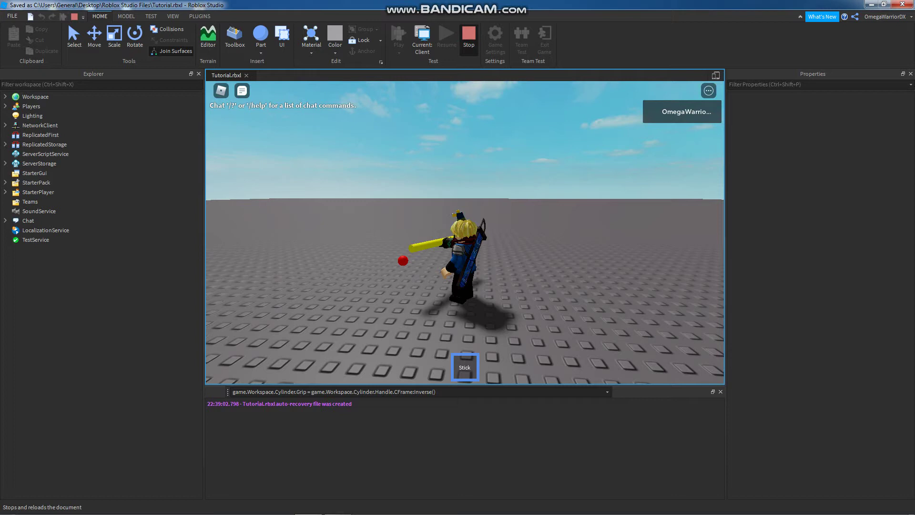
click(469, 35)
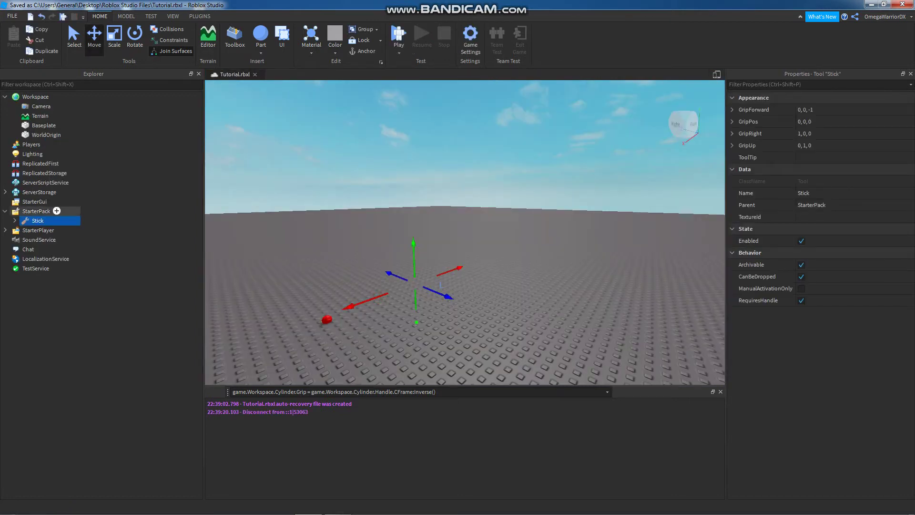
Return the Stick tool from StarterPack to the Workspace.
mouse_move(50, 220)
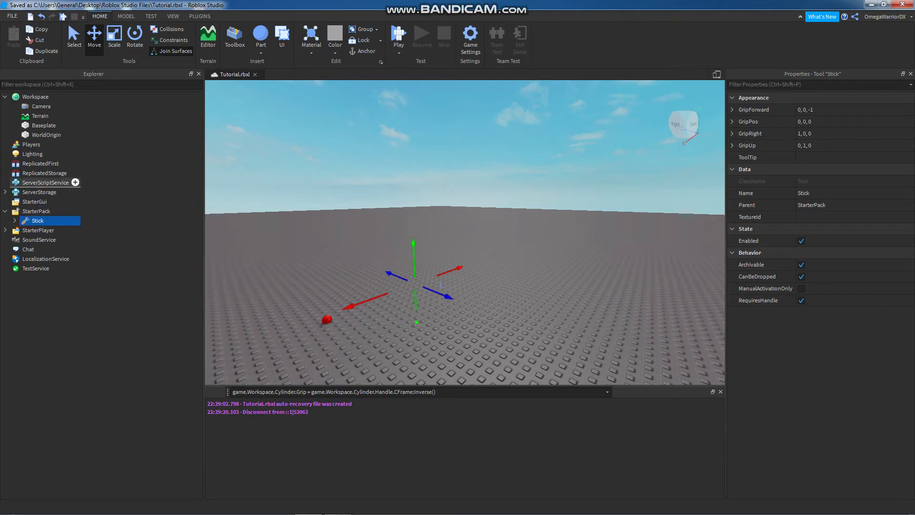
mouse_move(55, 96)
drag(55, 97, 52, 96)
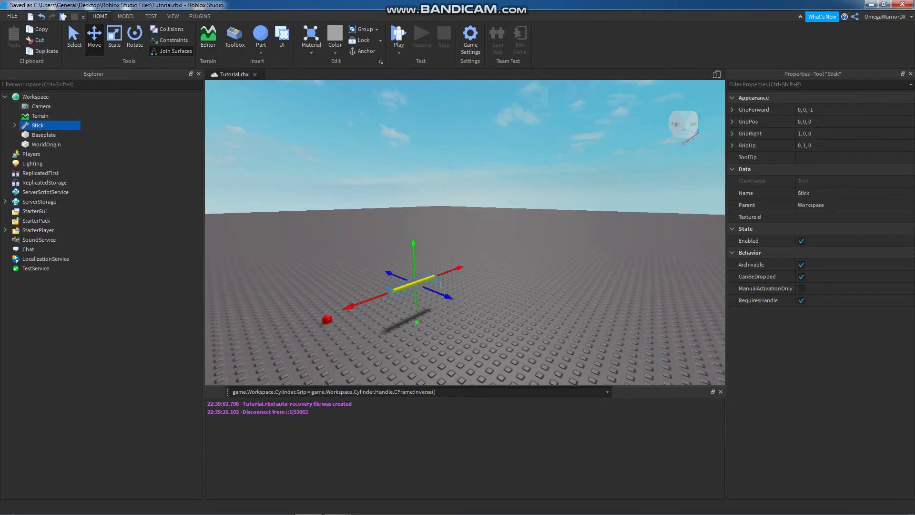
Move the Stick's Handle along the X axis to about X 2.083, beside the WorldOrigin ball.
click(15, 126)
click(50, 135)
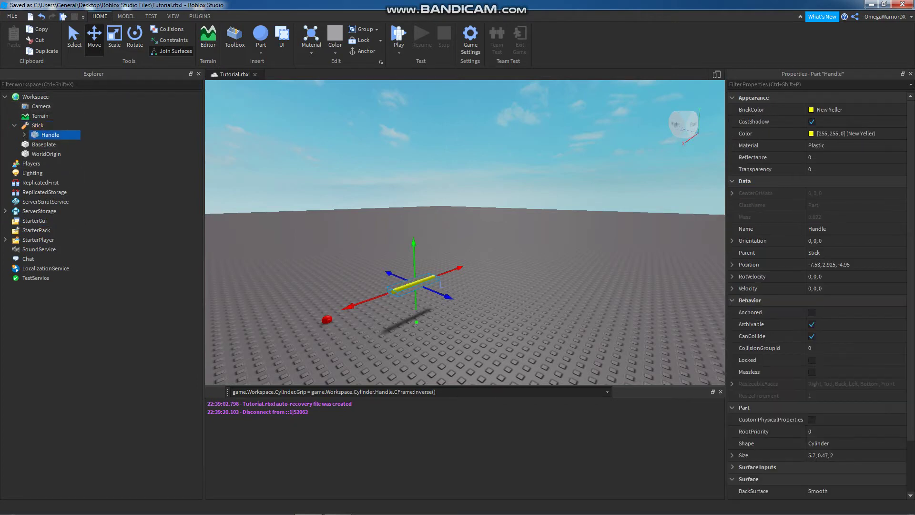
drag(460, 268, 390, 294)
right_drag(390, 294, 430, 314)
key(a)
key(w)
key(d)
key(a)
key(d)
key(d)
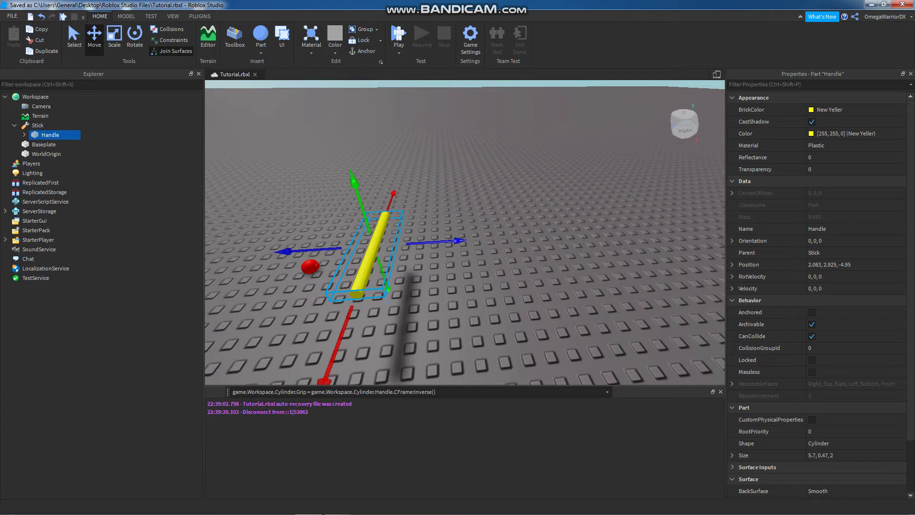
Rotate the Handle 90 degrees about Y and tilt it 45 degrees, giving an orientation of 0, 90, 45.
key(ctrl+4)
drag(333, 355, 479, 238)
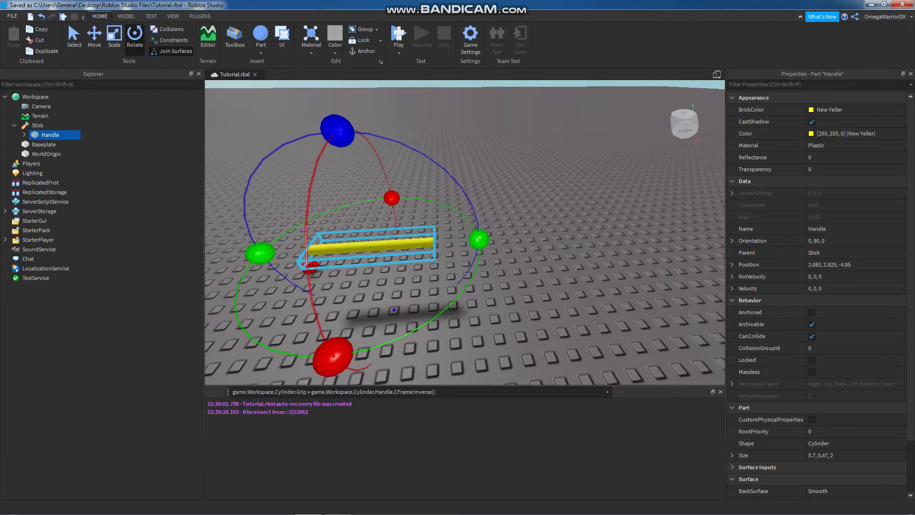
drag(338, 131, 249, 177)
scroll(464, 234, down, 5)
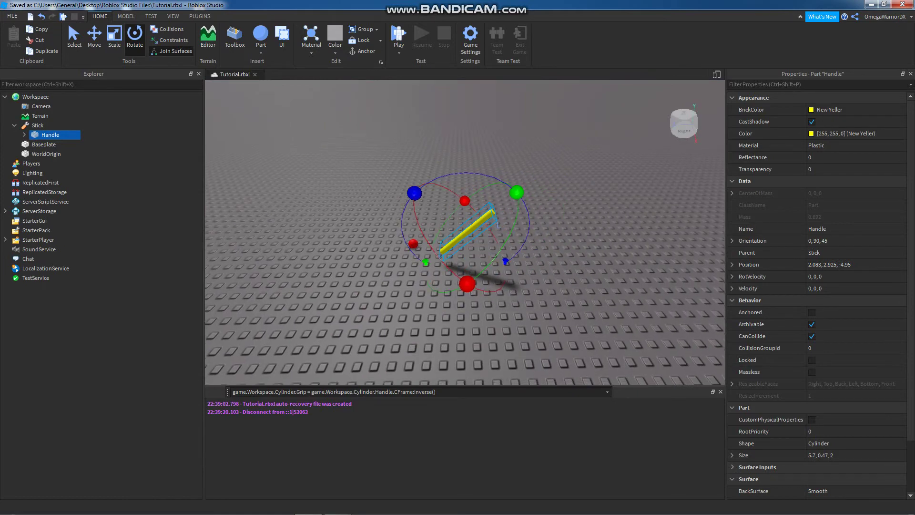
Move the Handle towards the WorldOrigin ball, bringing it to about Y 2.519 and Z -0.952.
key(ctrl+2)
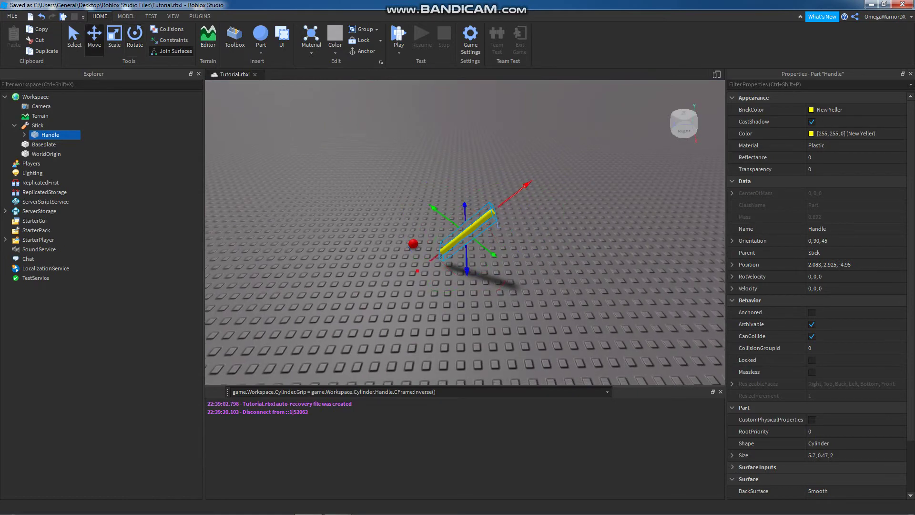
drag(433, 208, 405, 186)
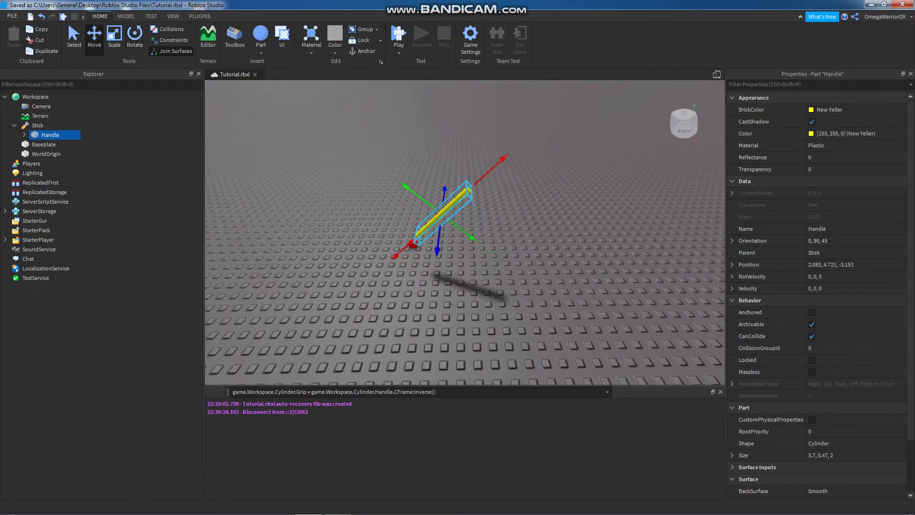
drag(395, 257, 376, 272)
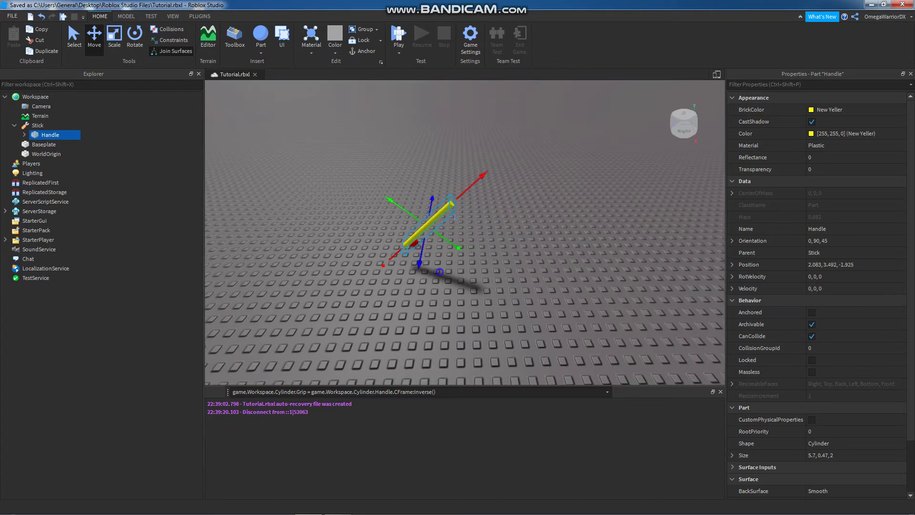
key(w)
right_drag(377, 272, 424, 240)
key(w)
key(s)
key(d)
drag(459, 124, 461, 142)
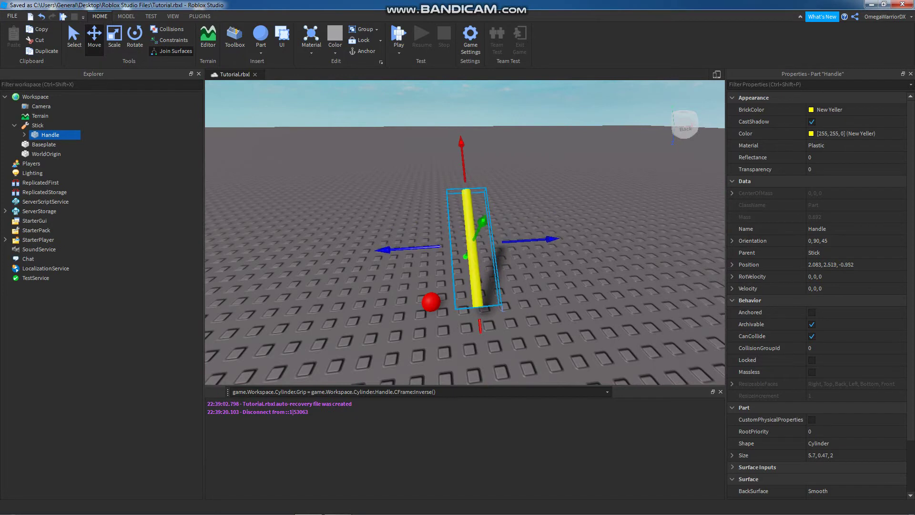
Line up the Handle's lower end with the WorldOrigin ball, at about position 0.046, 1.731, -1.74.
drag(383, 249, 335, 253)
key(d)
right_drag(335, 253, 258, 244)
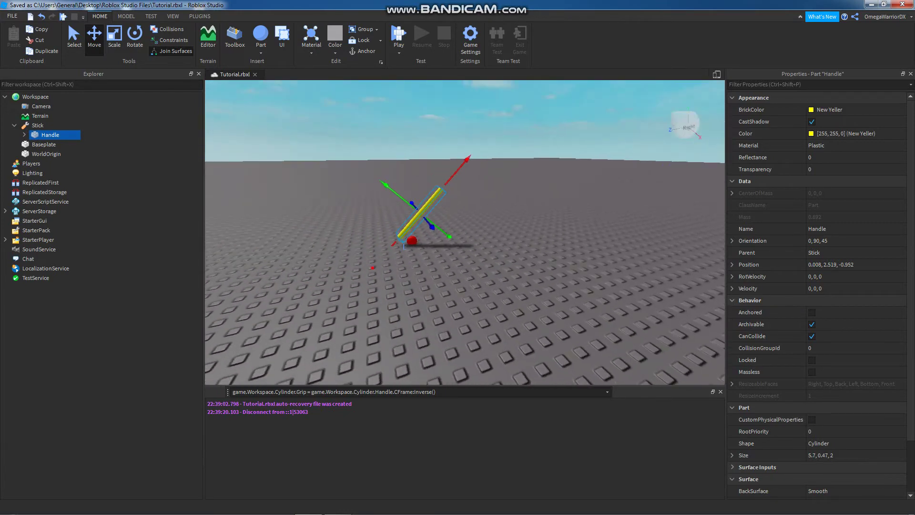
drag(432, 227, 435, 231)
right_drag(516, 244, 395, 238)
key(w)
key(s)
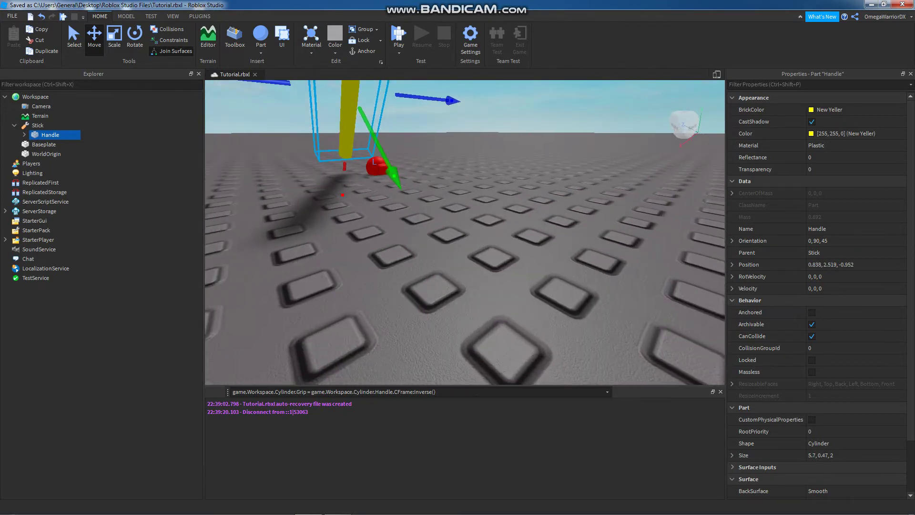
drag(450, 100, 466, 102)
drag(421, 172, 440, 203)
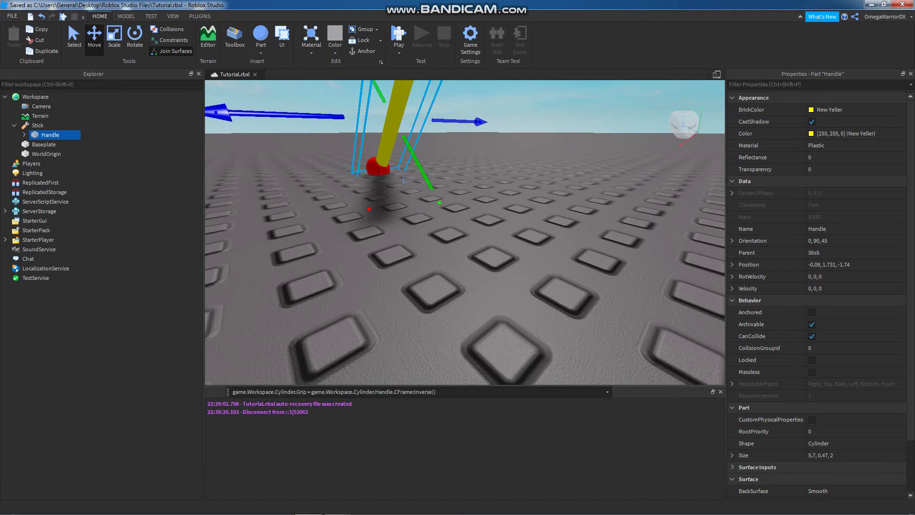
drag(312, 118, 306, 118)
Slide the Handle down along its length to about position 0.046, 1.482, -1.491.
right_drag(394, 197, 394, 197)
right_drag(438, 230, 438, 230)
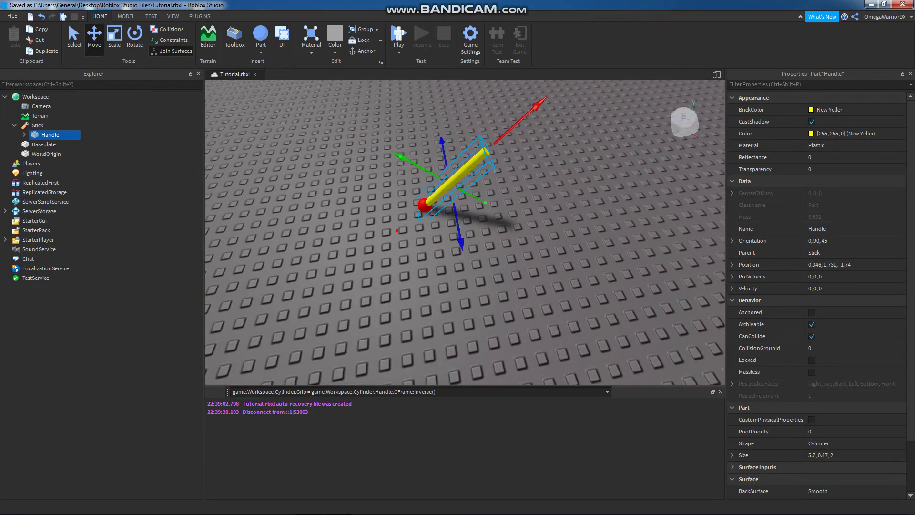
drag(534, 109, 527, 114)
drag(455, 247, 454, 250)
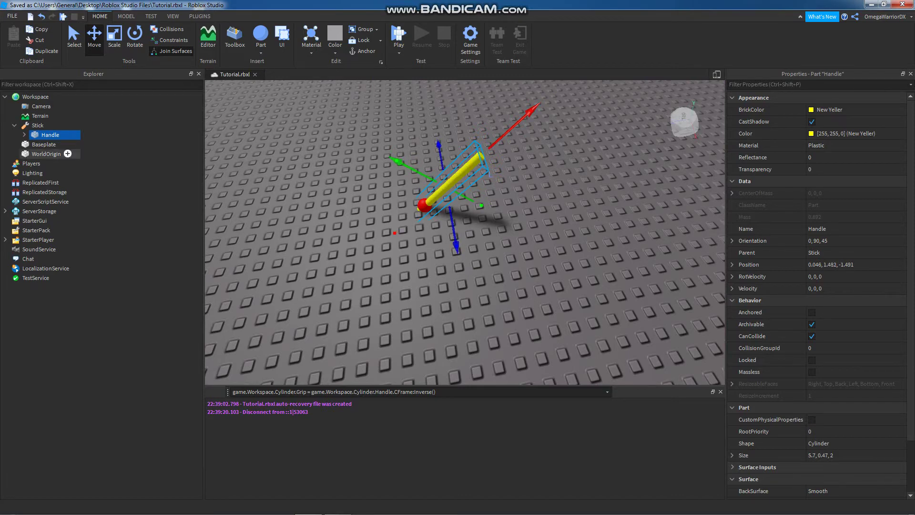
Set the Baseplate's transparency to 0.5.
click(41, 145)
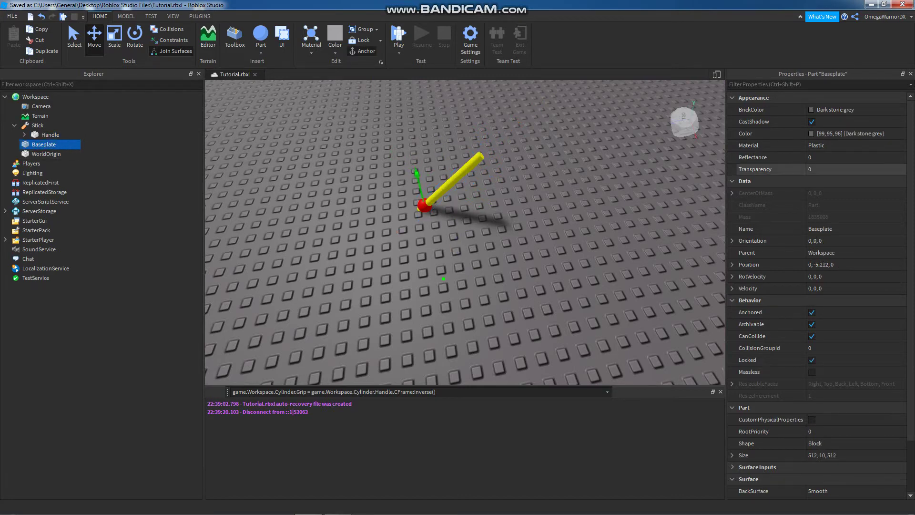
click(811, 170)
text(.5)
key(Return)
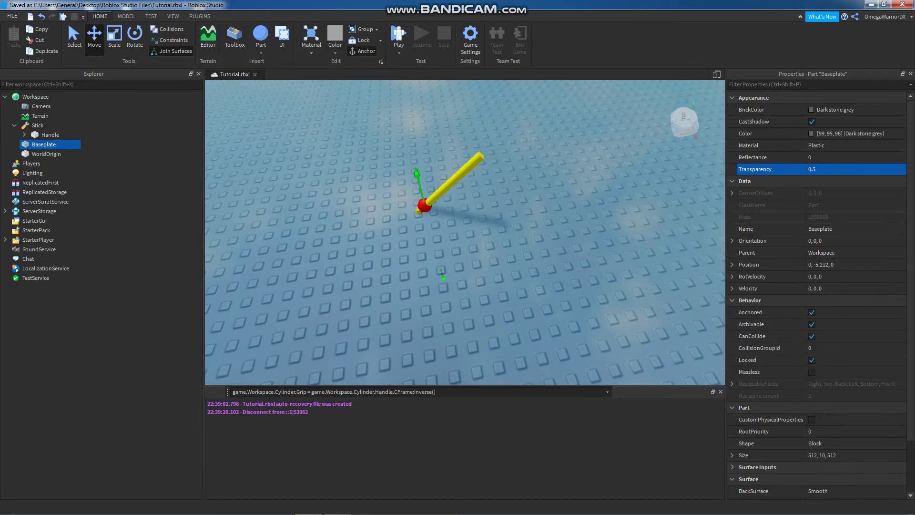
Slide the Handle slightly further through the WorldOrigin ball, to about position 0.046, 1.376, -1.384, and check it from several sides.
right_drag(465, 232, 451, 214)
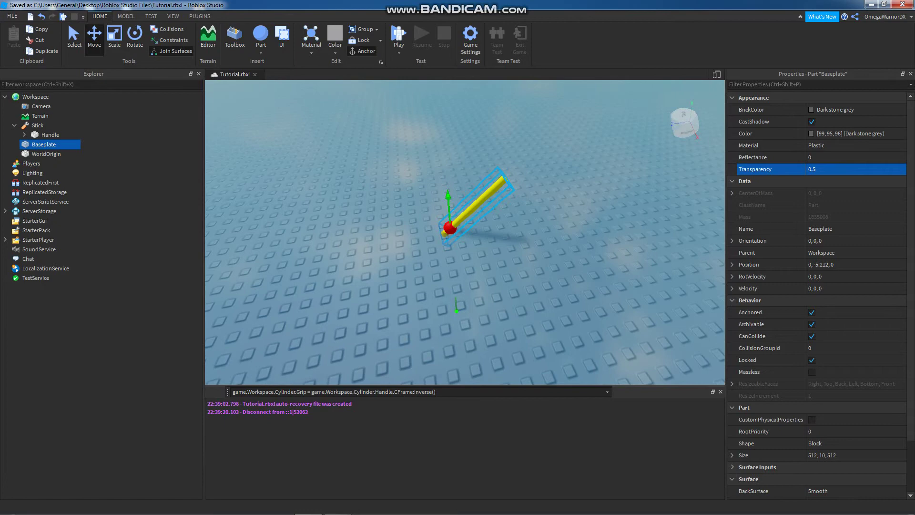
click(50, 135)
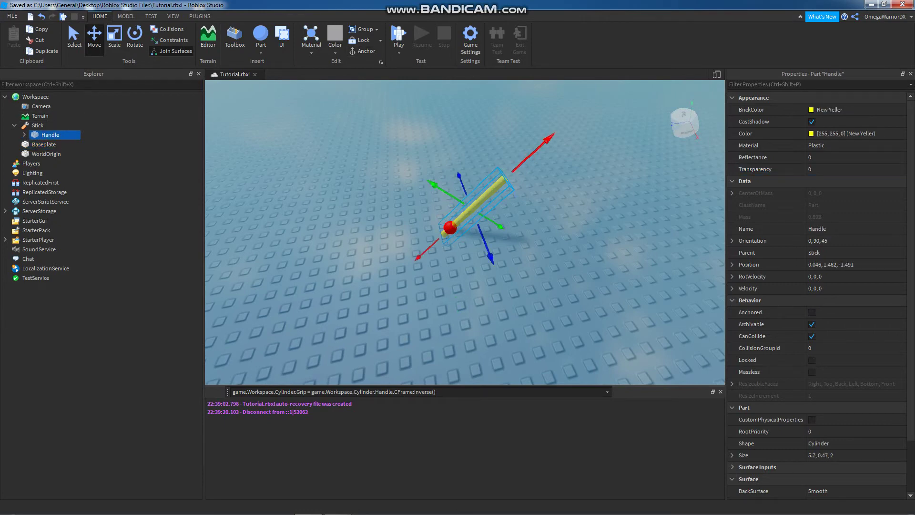
drag(544, 142, 542, 144)
key(d)
right_drag(524, 191, 360, 166)
key(w)
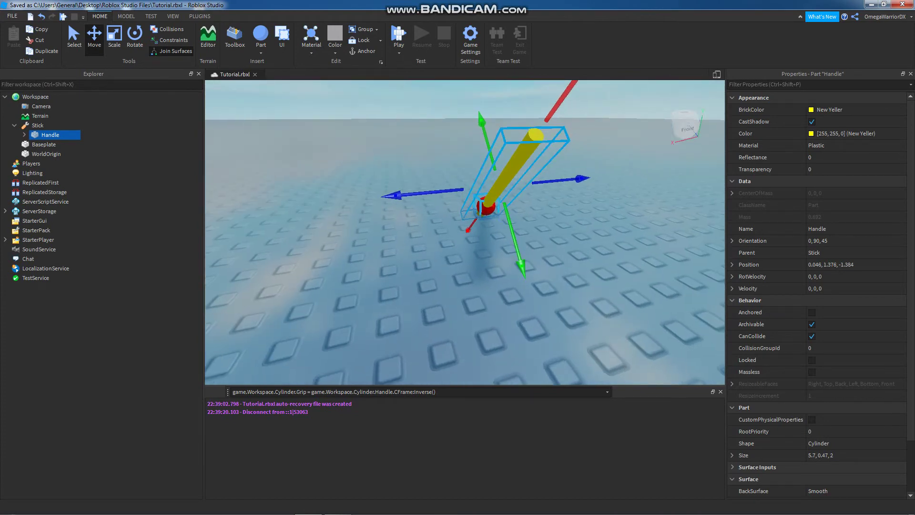
right_drag(448, 232, 448, 232)
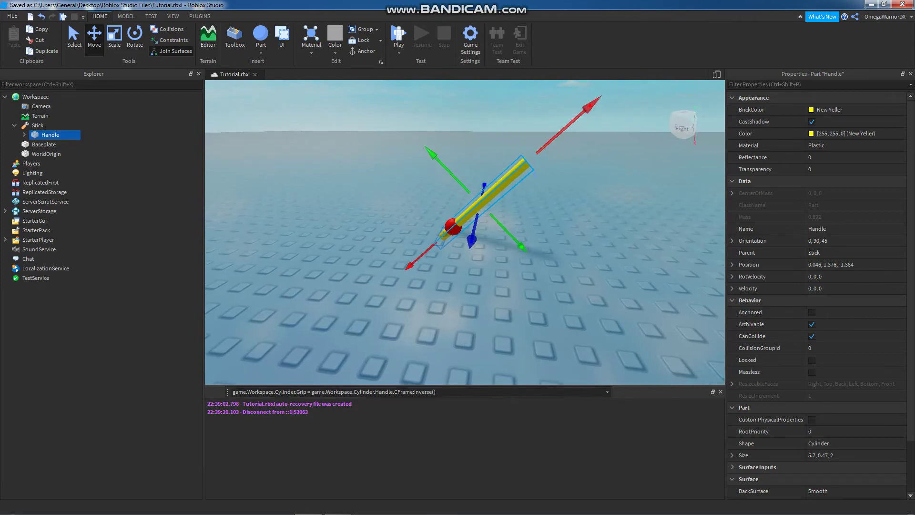
Edit the command so it reads game.Workspace.Stick.Grip = game.Workspace.Stick.Handle.CFrame:Inverse(), replacing both Cylinder names with Stick.
click(35, 125)
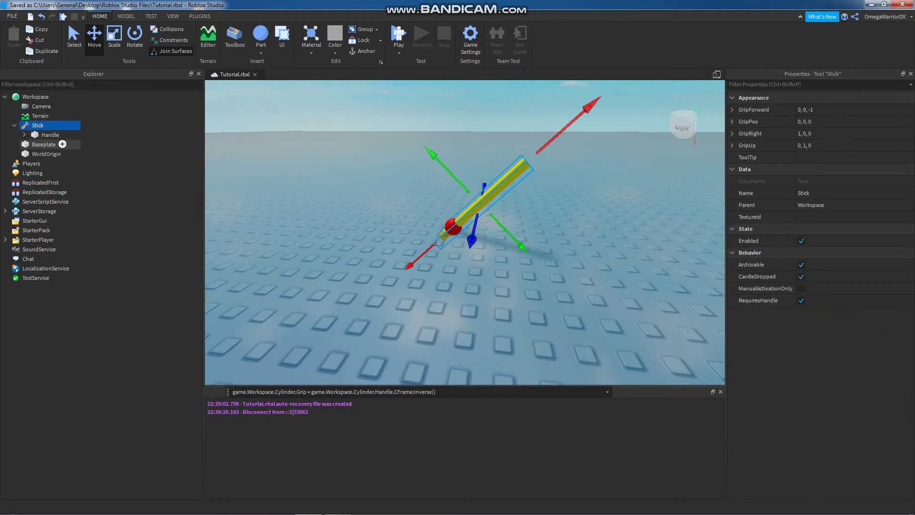
mouse_move(50, 125)
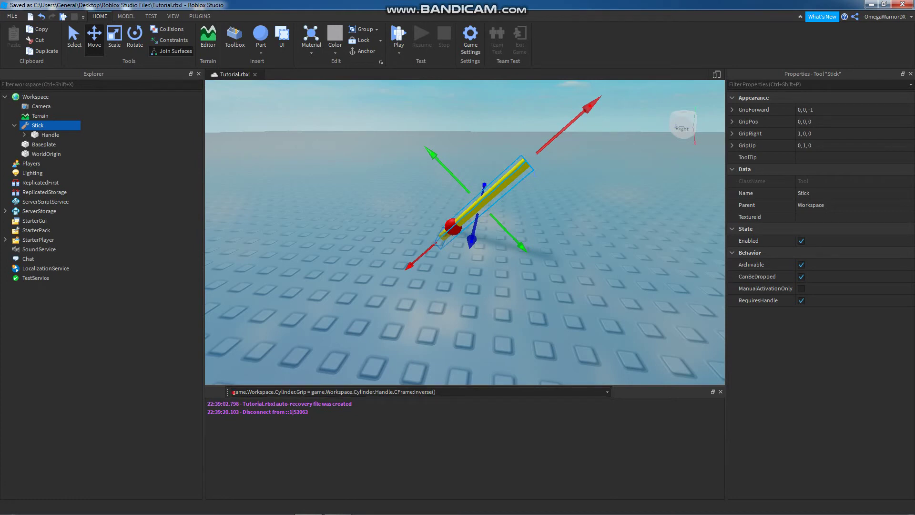
drag(233, 392, 306, 392)
click(296, 392)
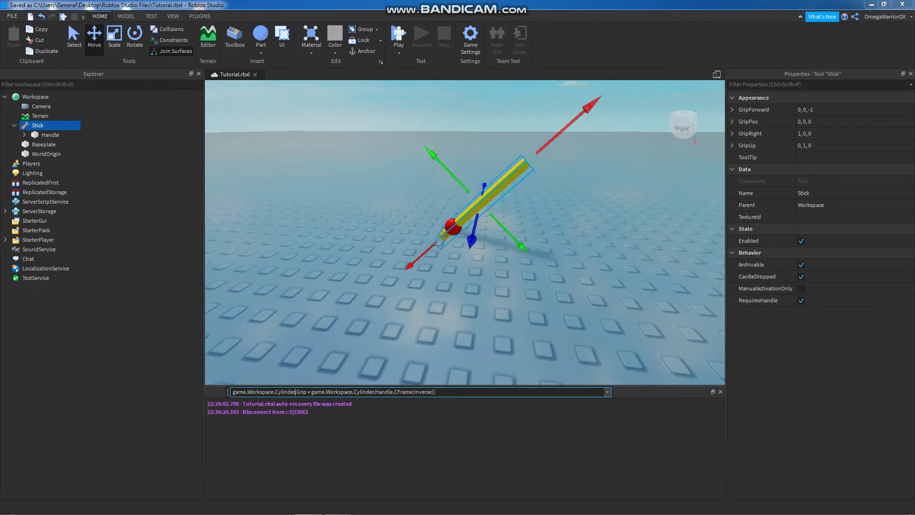
text(Stick)
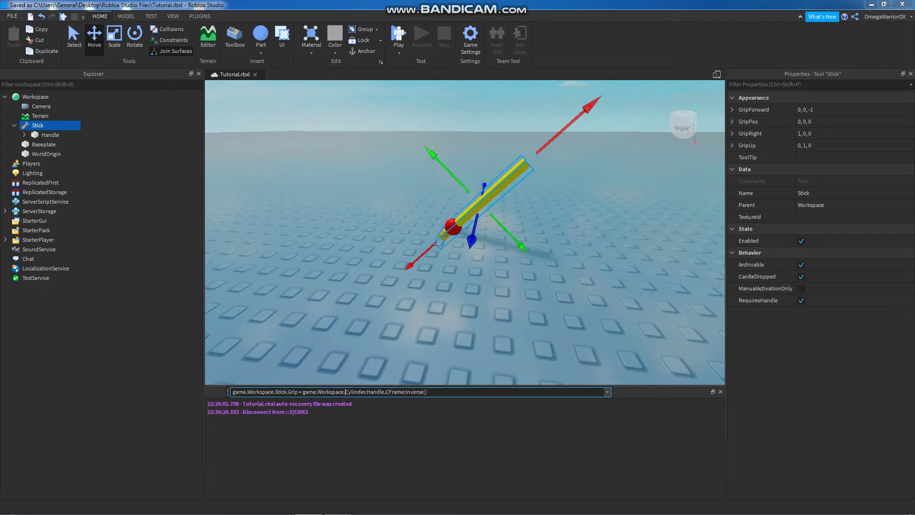
text(stick)
text(S)
Copy the whole Grip command and paste it into Notepad++ in place of the existing contents.
key(ctrl+a)
key(ctrl+c)
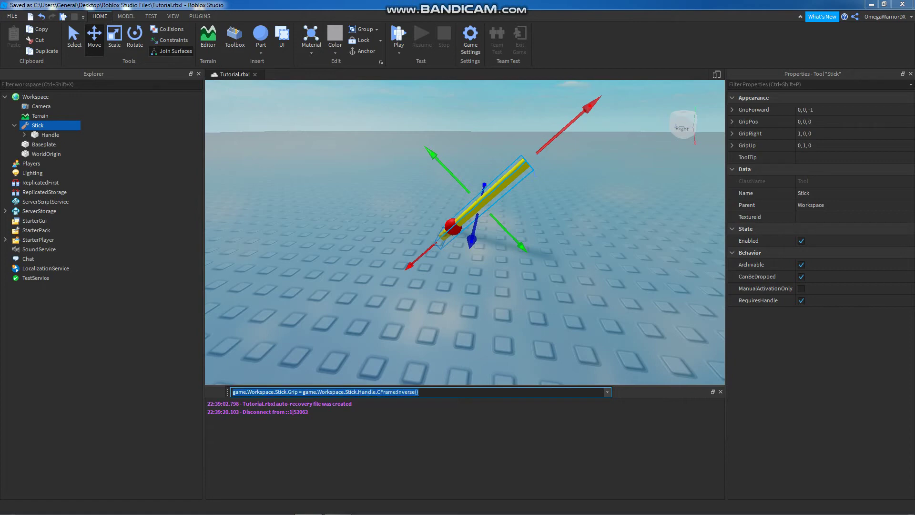
key(alt+Tab)
key(alt+Tab)
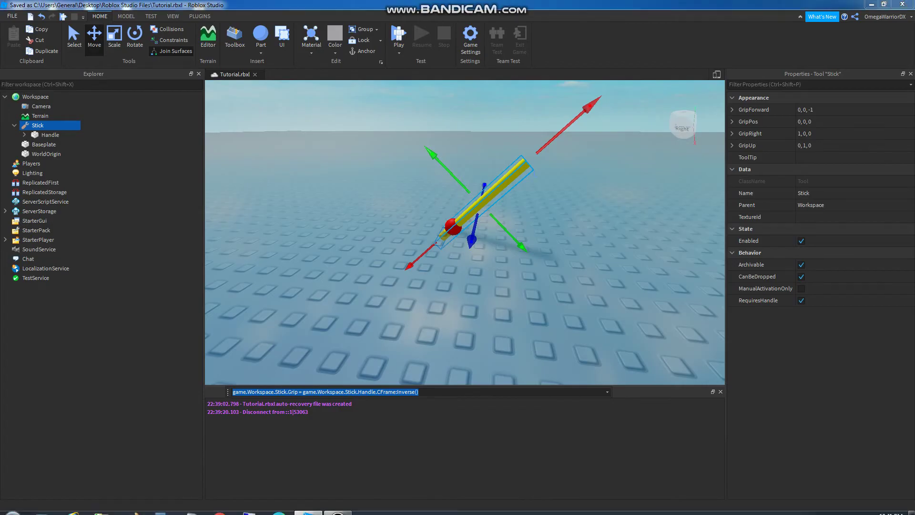
click(367, 505)
key(ctrl+a)
key(ctrl+v)
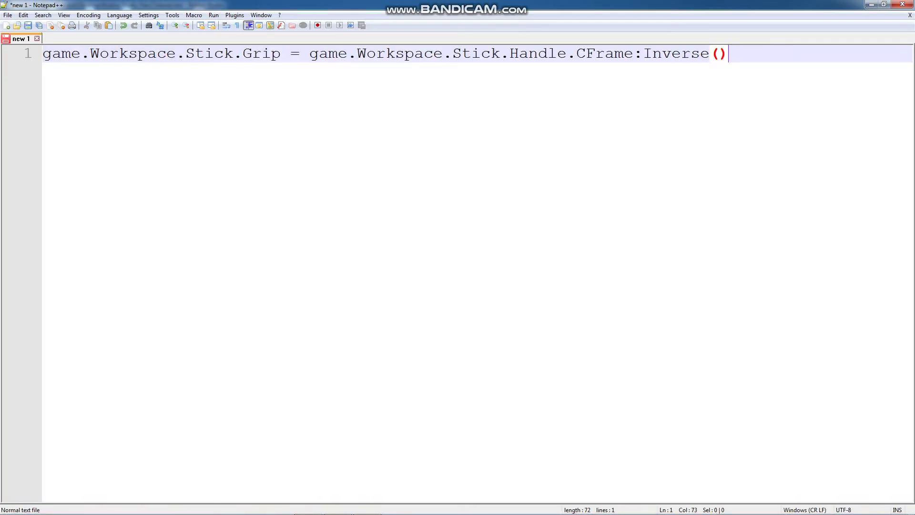
Shift the command down to line 11 by inserting ten blank lines above it.
key(Home)
key(Return)
key(Return)
key(Return)
key(Return)
key(Return)
key(Return)
key(Return)
key(Return)
key(Return)
key(Return)
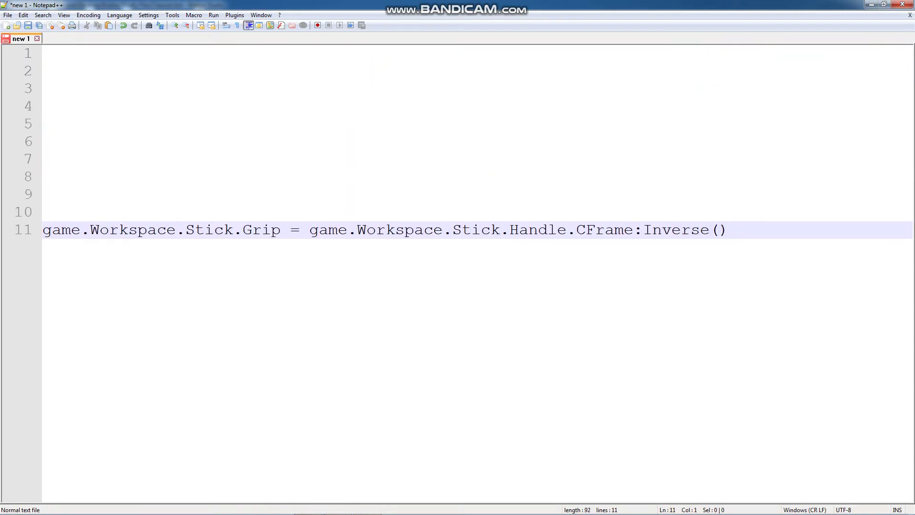
Examine the Stick.Grip, Handle and CFrame:Inverse() parts of the command.
drag(186, 230, 281, 230)
double_click(257, 232)
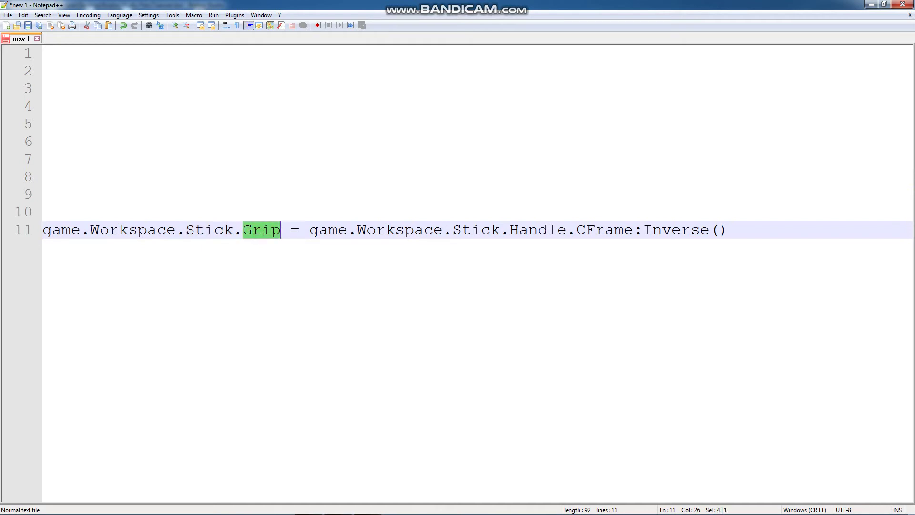
click(524, 231)
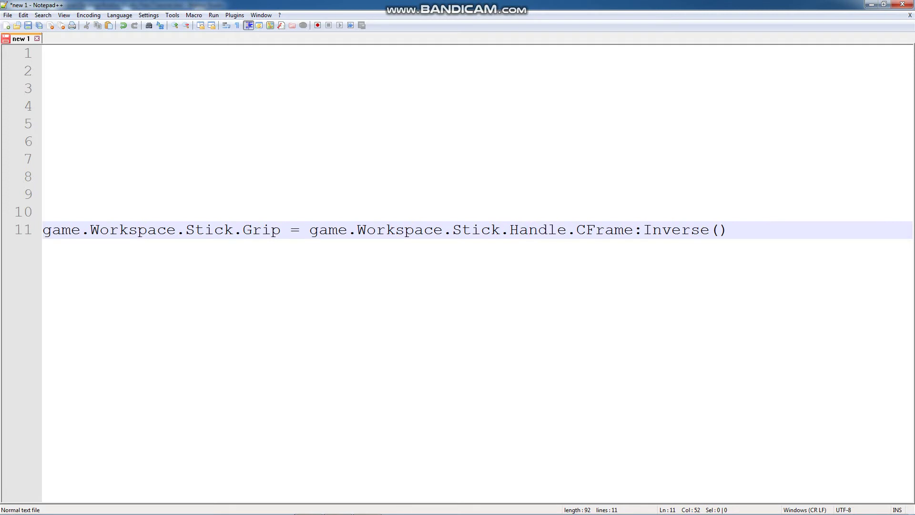
drag(727, 230, 576, 230)
click(575, 231)
Switch back to Roblox Studio and run the Stick Grip command.
key(alt+Tab)
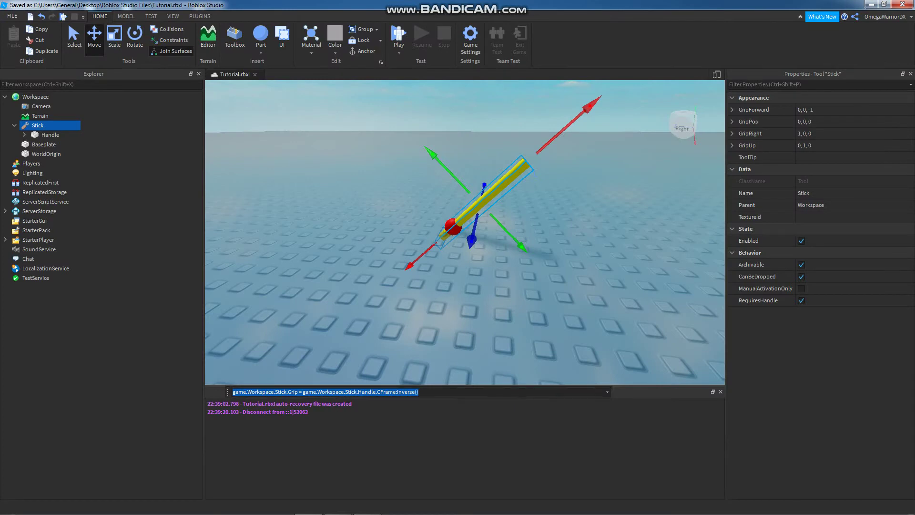
key(Return)
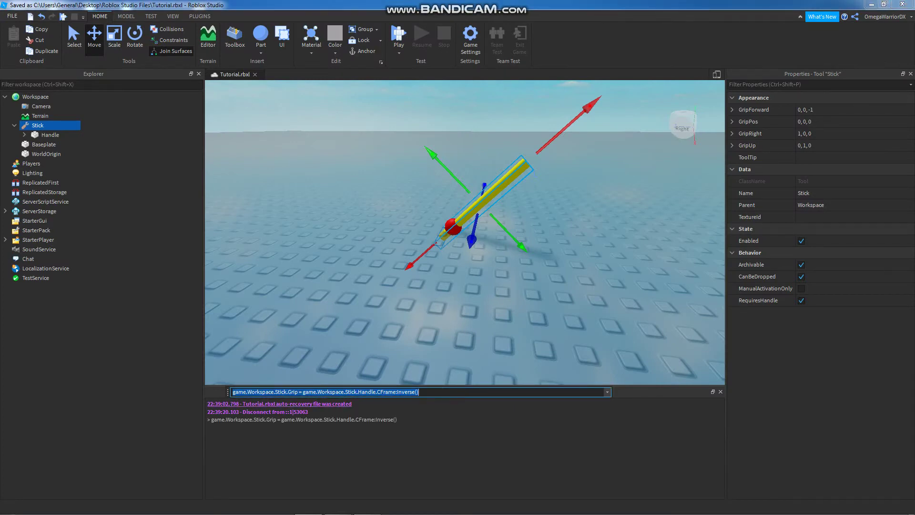
Dock the Command bar beneath the Output window and hide it.
drag(228, 391, 193, 496)
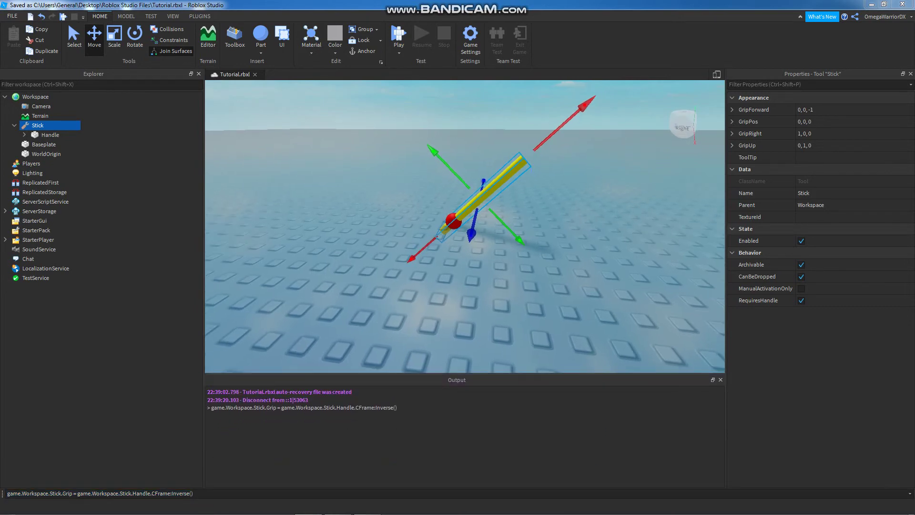
right_click(715, 34)
click(743, 296)
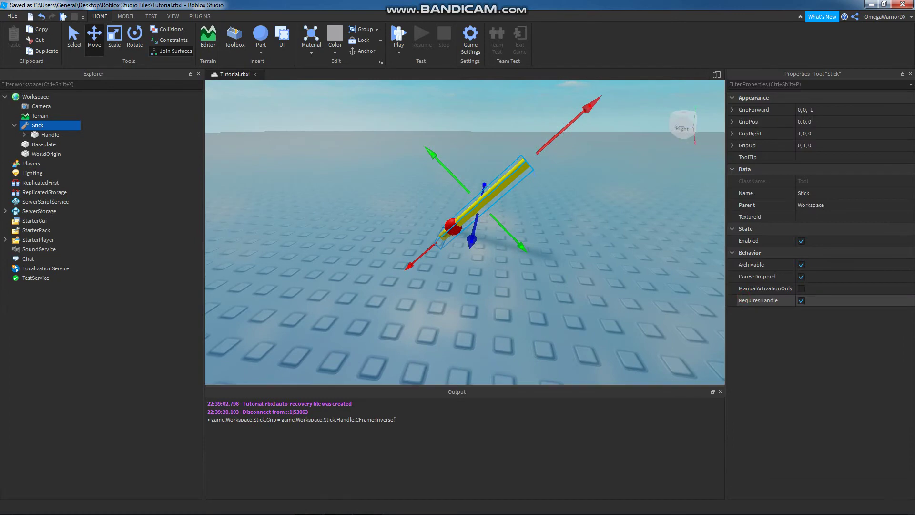
Show the Command bar again and place it over the Output window's title.
right_click(728, 42)
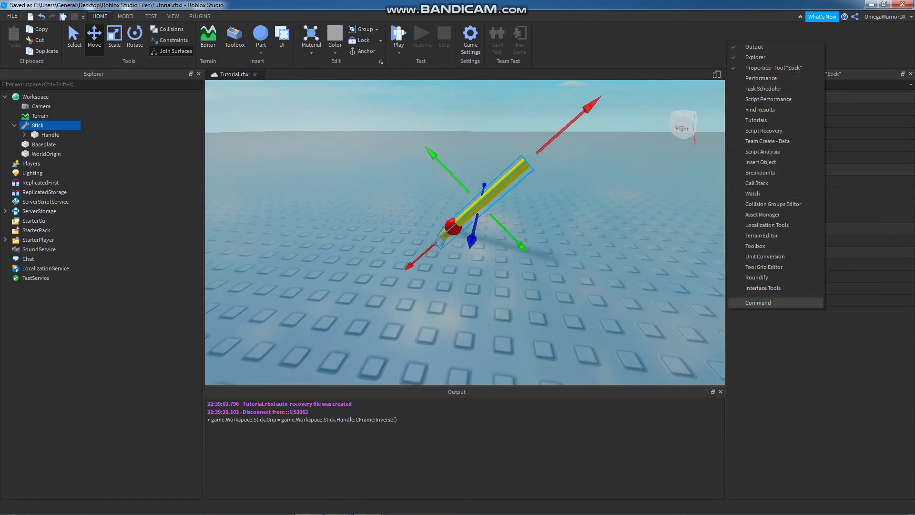
click(752, 303)
right_click(671, 36)
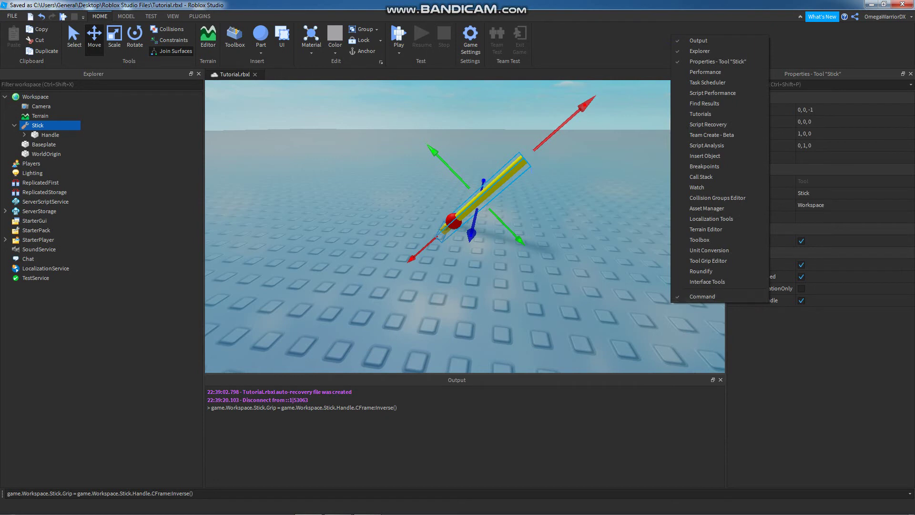
click(3, 494)
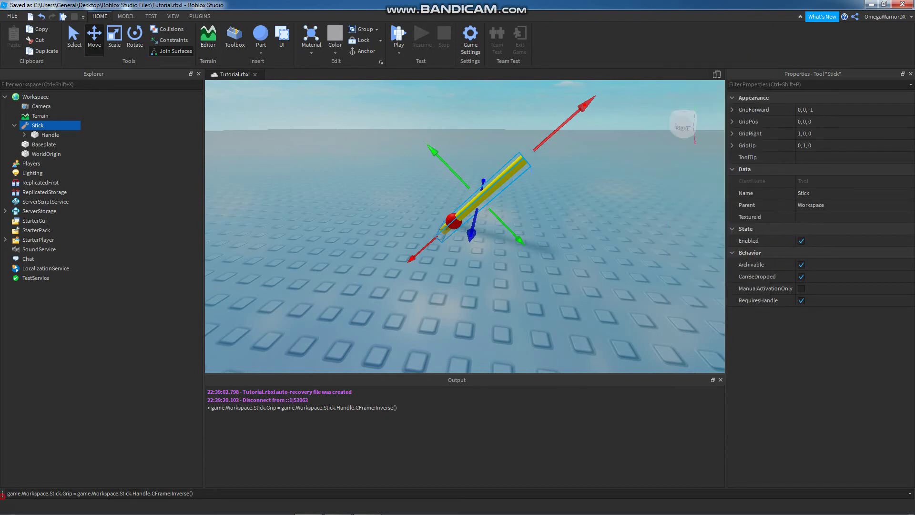
drag(3, 494, 239, 394)
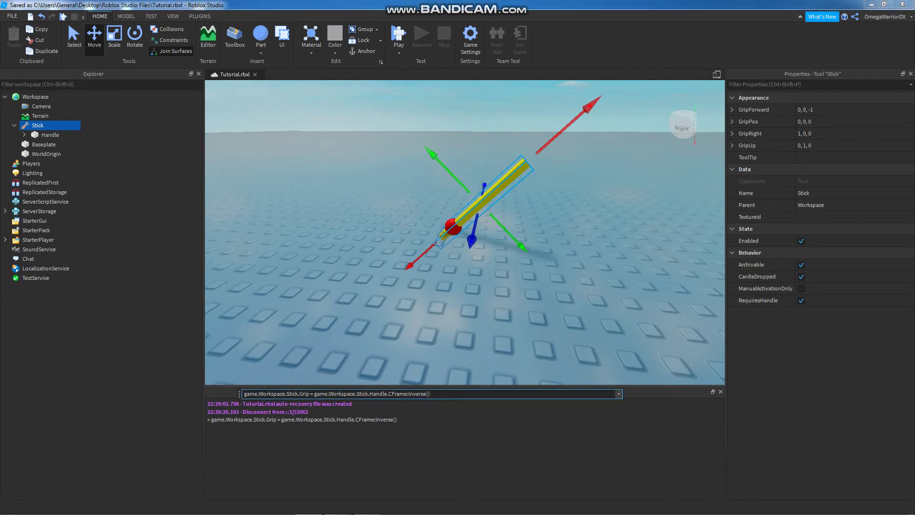
Move the Stick tool from the Workspace into StarterPack and save the place.
click(14, 126)
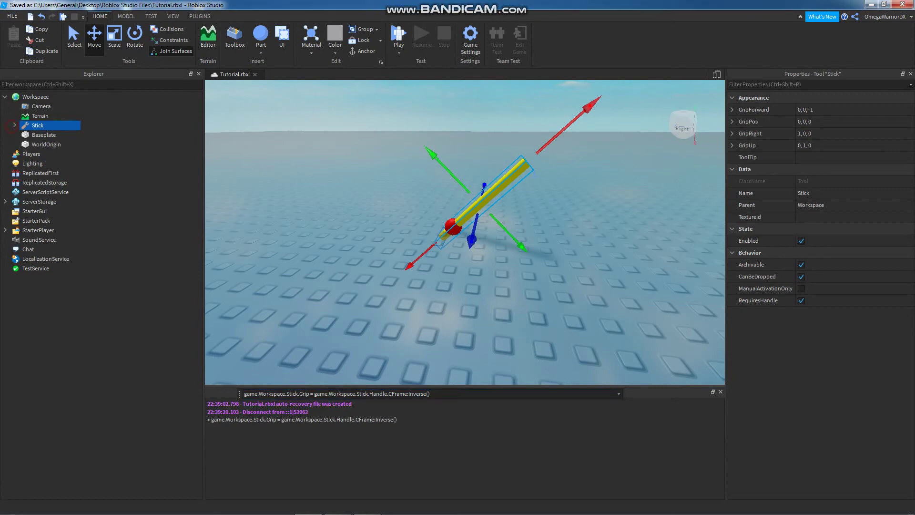
drag(47, 154, 58, 220)
key(ctrl+s)
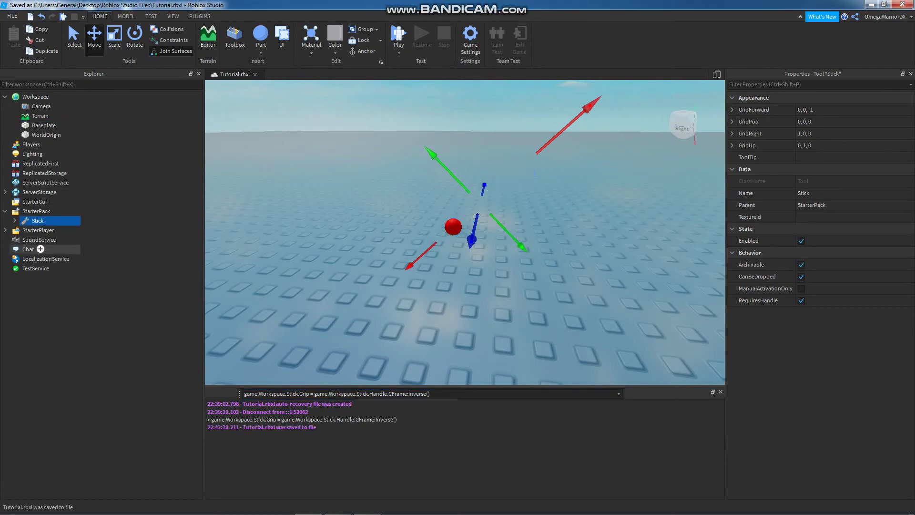
Playtest the place, walking the character around and swinging the Stick to check its grip, and end the test.
key(F5)
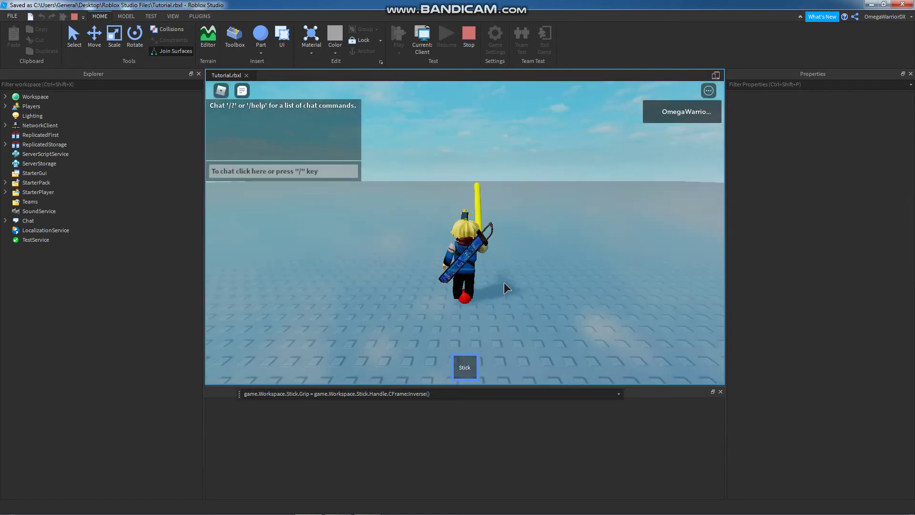
key(d)
right_drag(504, 282, 530, 269)
click(546, 261)
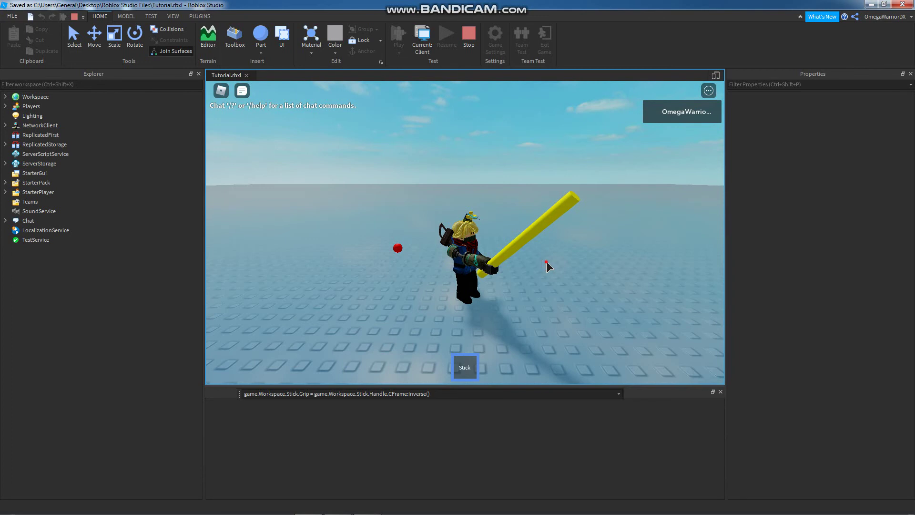
key(w)
click(546, 262)
key(d)
key(a)
click(546, 262)
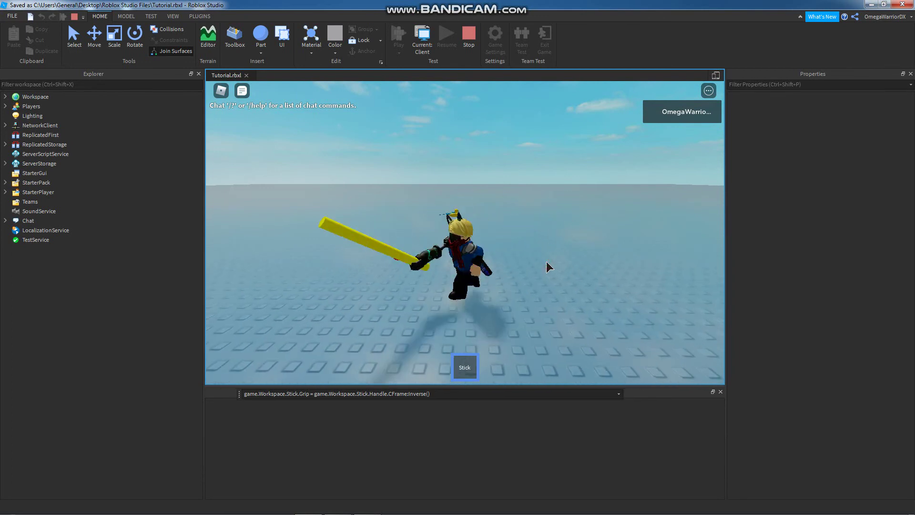
key(s)
key(d)
key(w)
key(a)
key(s)
key(d)
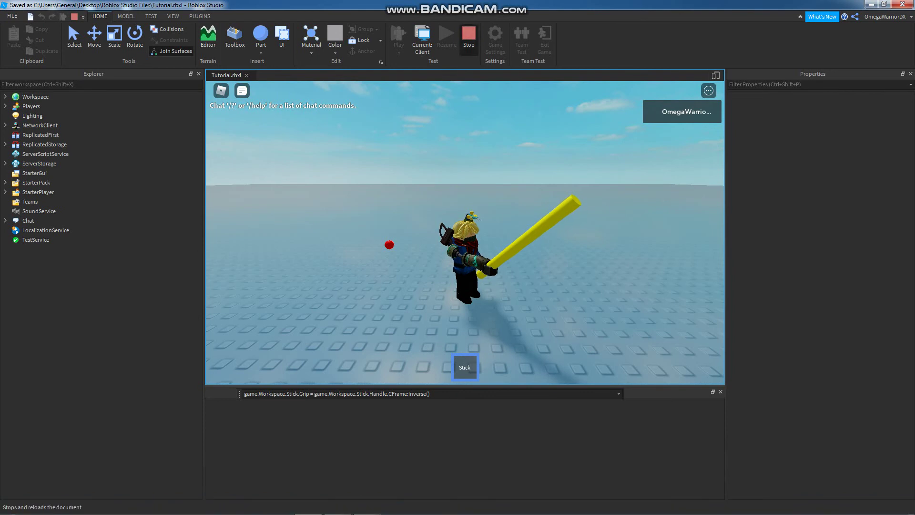
click(469, 37)
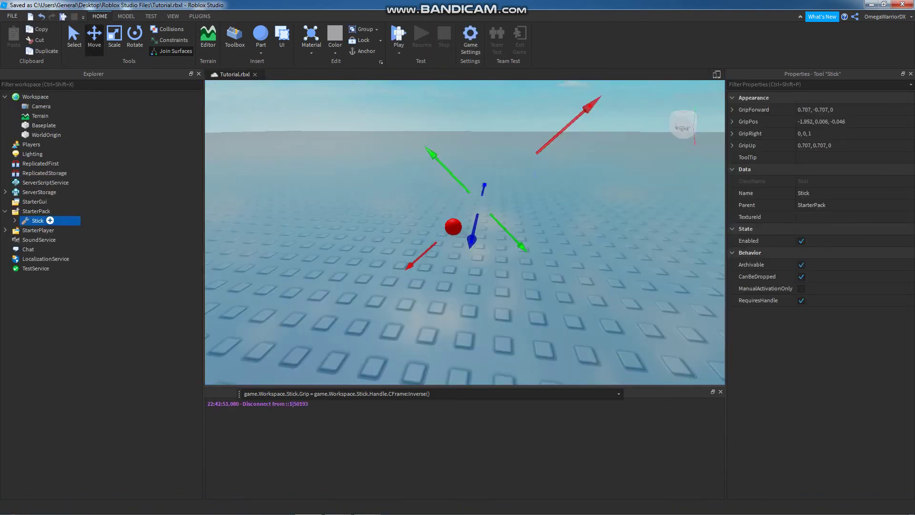
Move the Stick tool from StarterPack back into the Workspace and select its Handle part.
drag(37, 220, 36, 97)
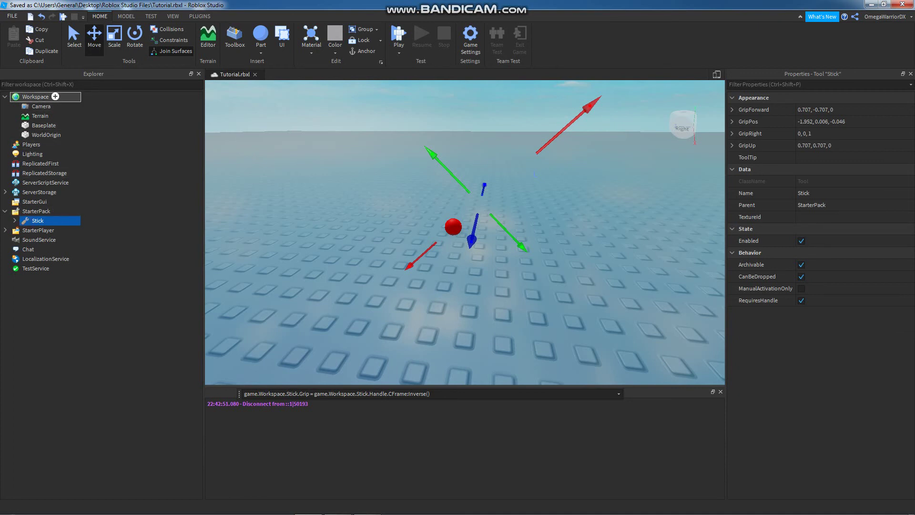
click(14, 125)
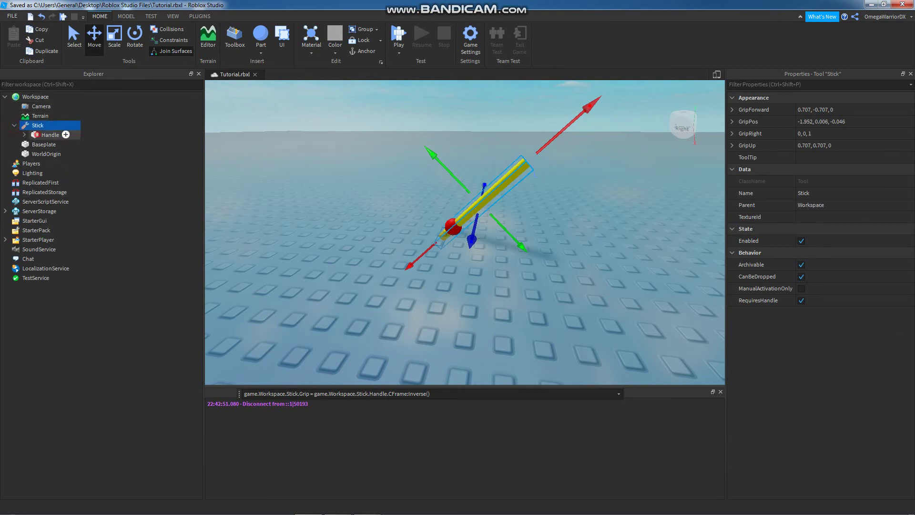
click(49, 135)
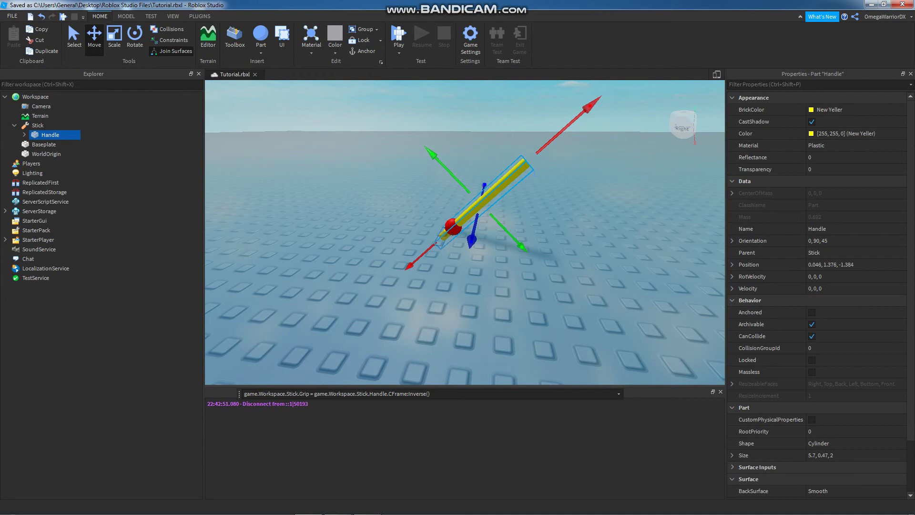
Set the rotation snap to 10° and rotate the Handle nearly upright, to an orientation of 0, 90, 85.
key(ctrl+4)
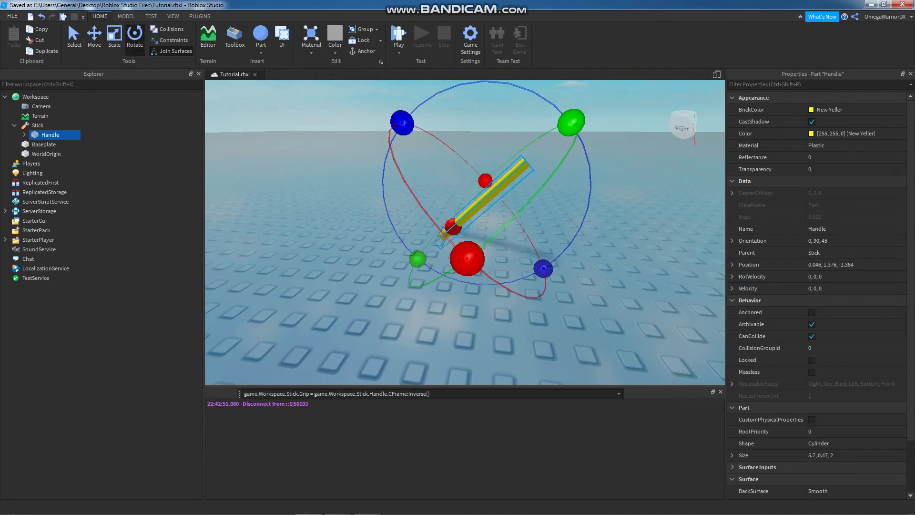
click(126, 16)
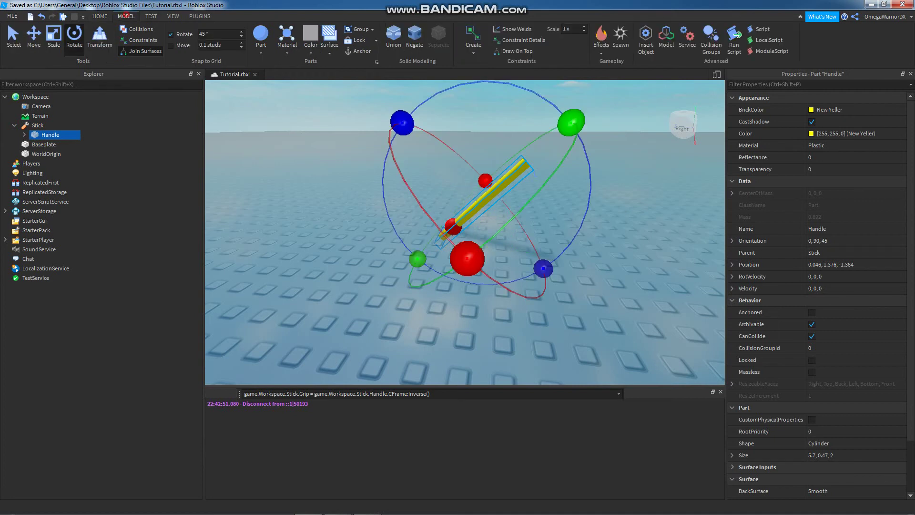
click(212, 34)
text(10)
drag(543, 268, 585, 217)
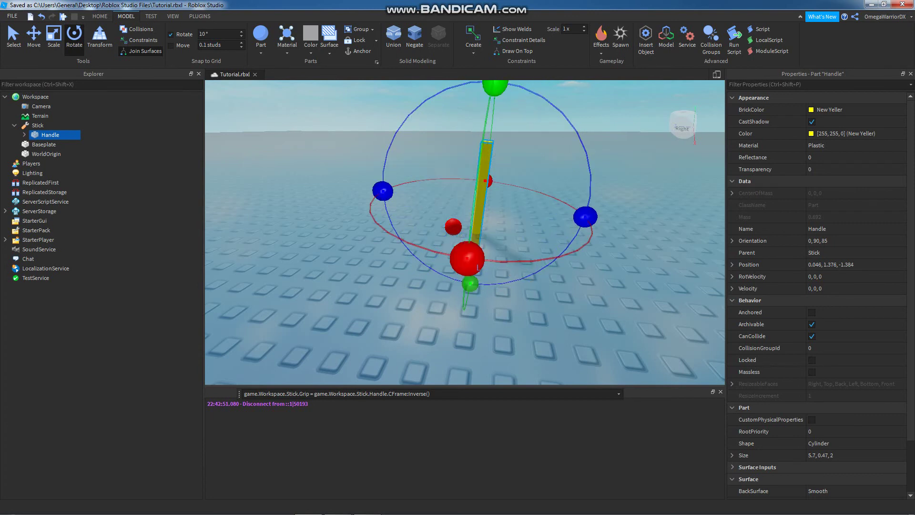
Move the Handle so its lower end overlaps the red WorldOrigin ball, at a position of about 0.046, 1.781, -0.179.
key(ctrl+2)
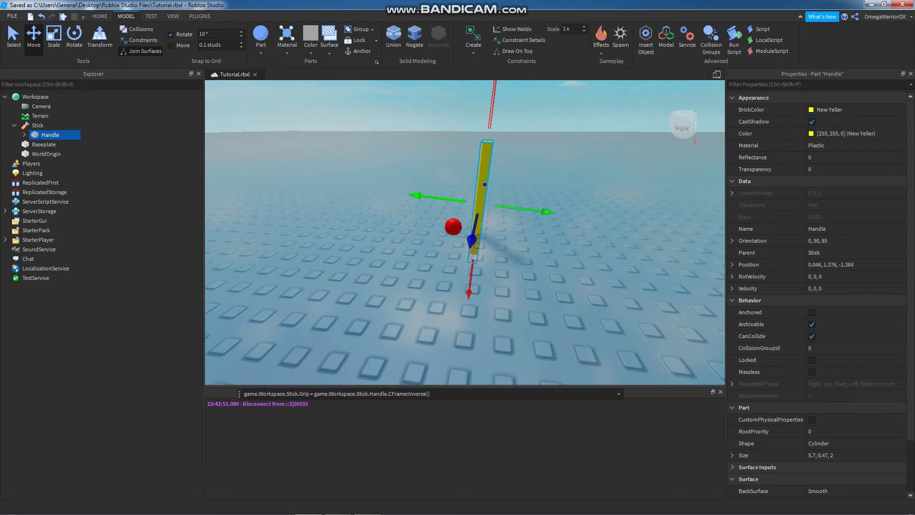
drag(473, 236, 443, 232)
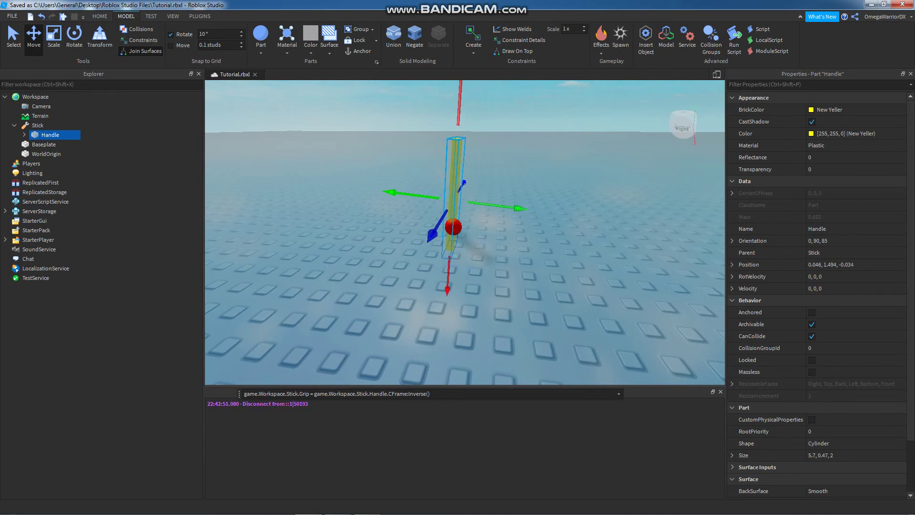
drag(520, 208, 523, 209)
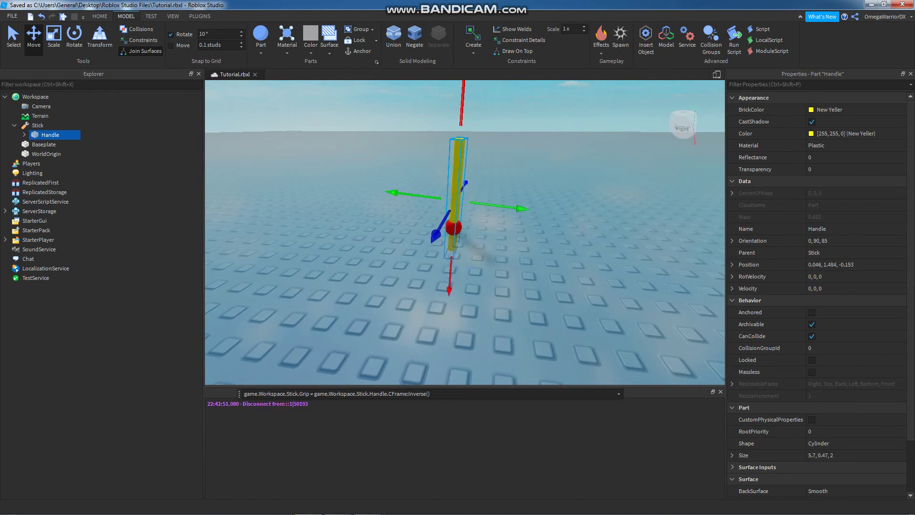
drag(462, 106, 463, 99)
right_drag(484, 249, 510, 241)
key(d)
key(d)
key(w)
key(a)
key(a)
key(w)
key(s)
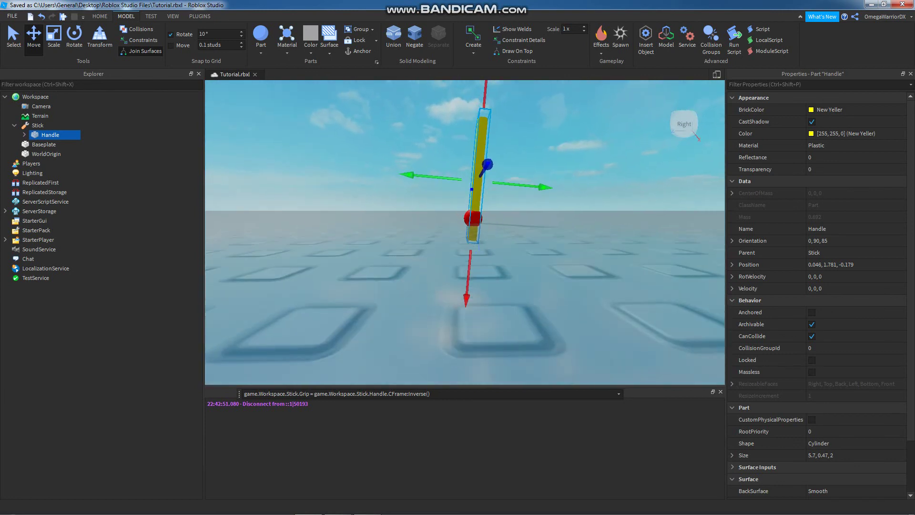
Save the place and run the command game.Workspace.Stick.Grip = game.Workspace.Stick.Handle.CFrame:Inverse() again.
key(ctrl+s)
click(445, 396)
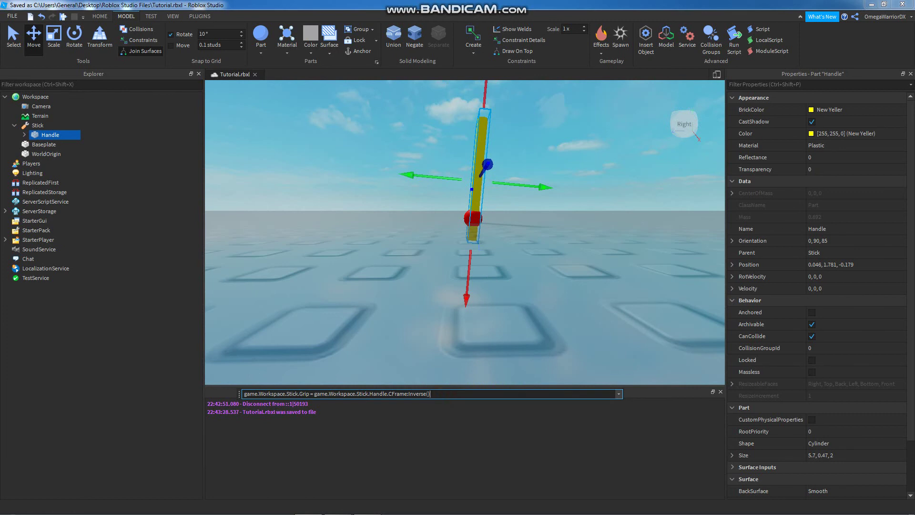
double_click(304, 393)
click(378, 394)
key(Return)
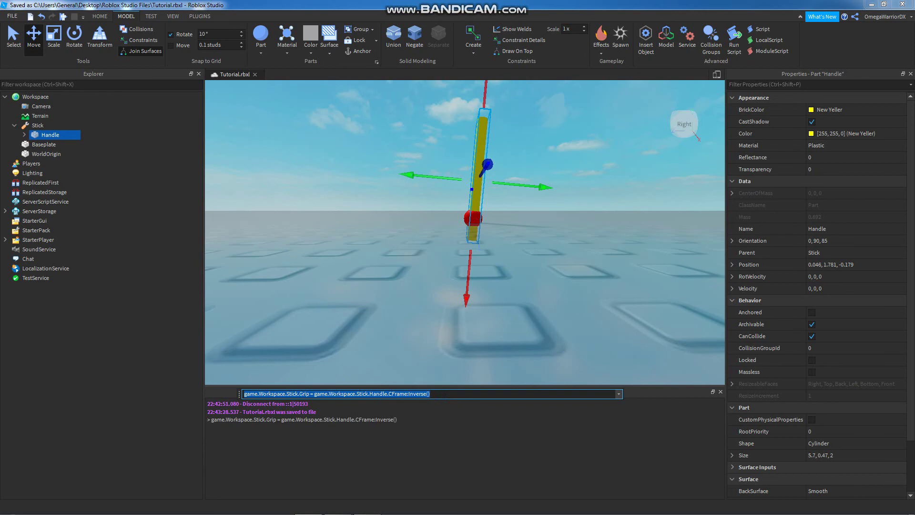
Move the Stick tool from the Workspace into StarterPack and save the place.
click(50, 125)
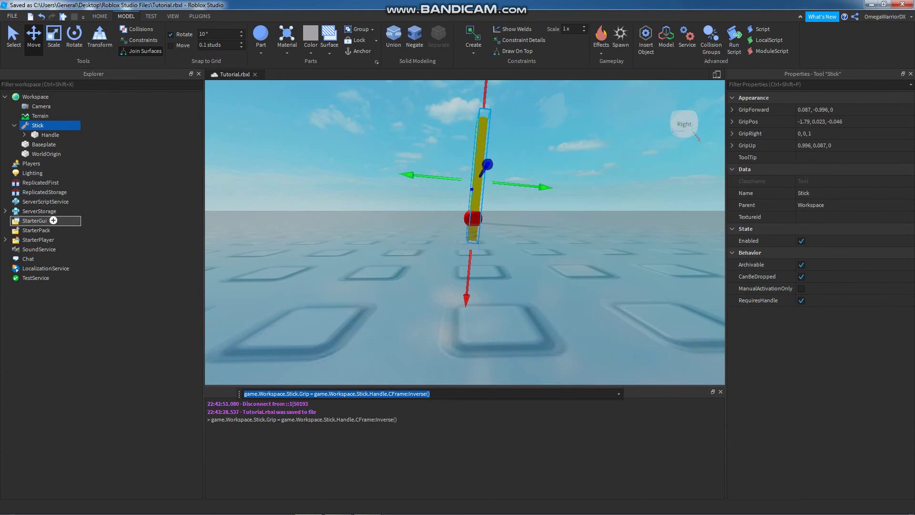
drag(53, 221, 50, 230)
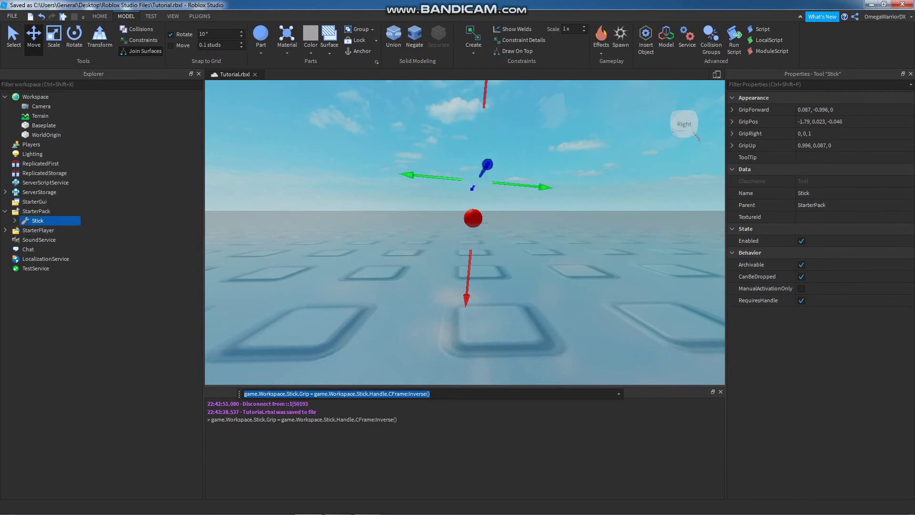
key(ctrl+s)
Playtest the place with the Stick equipped, viewing its upright grip while walking around, and end the test.
key(F5)
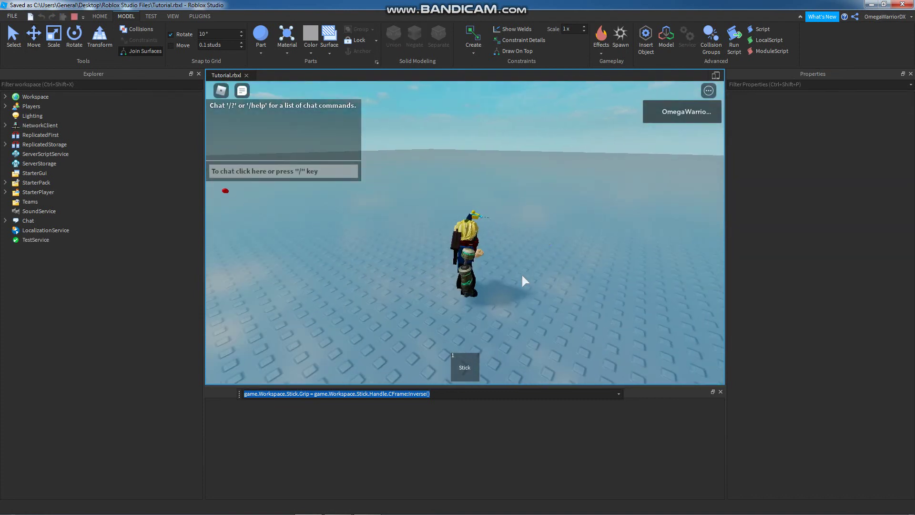
key(1)
right_drag(526, 269, 530, 272)
key(w)
key(a)
key(s)
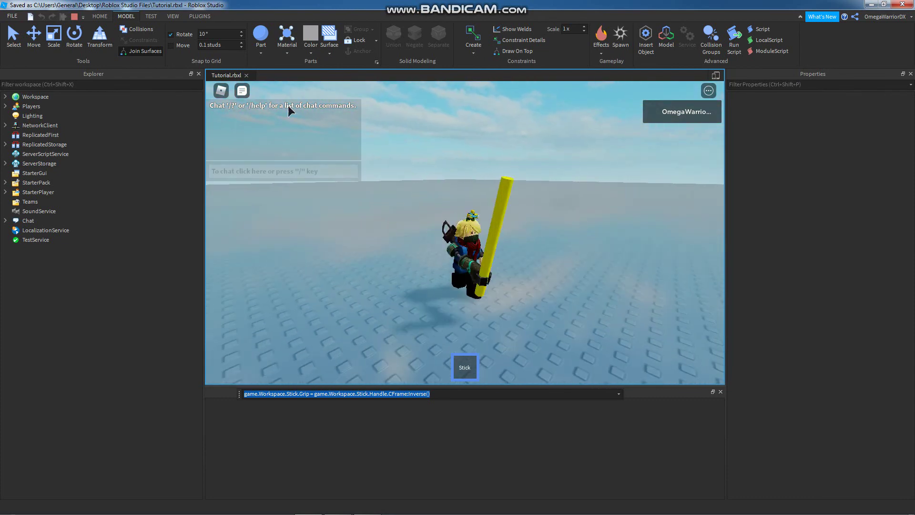
key(a)
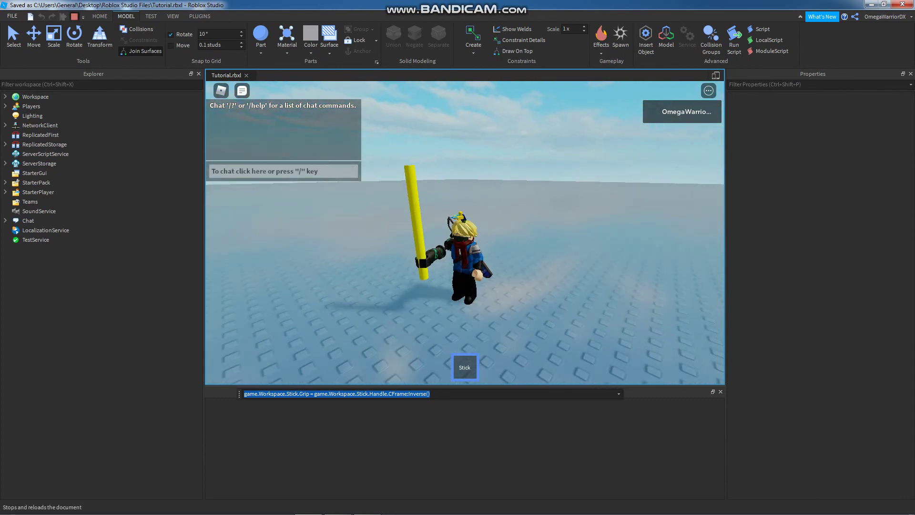
click(74, 16)
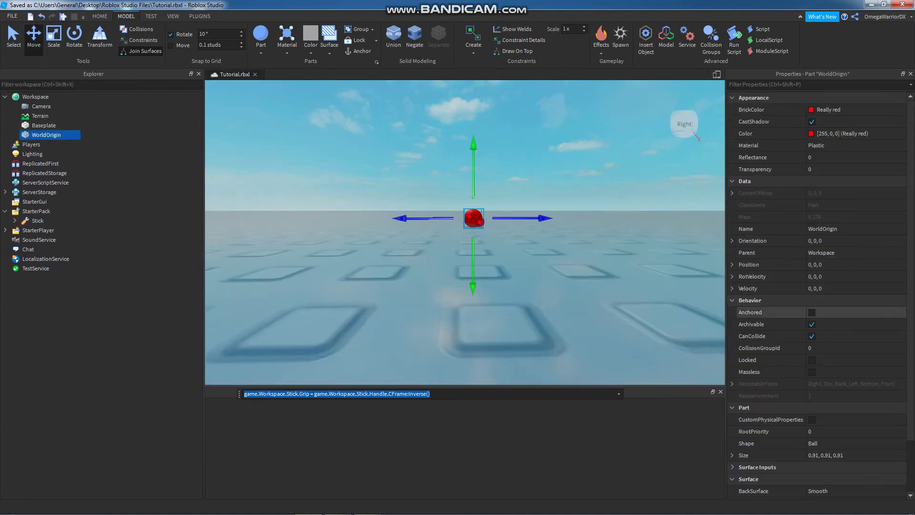
Anchor the WorldOrigin part and save the place.
click(812, 313)
key(ctrl+s)
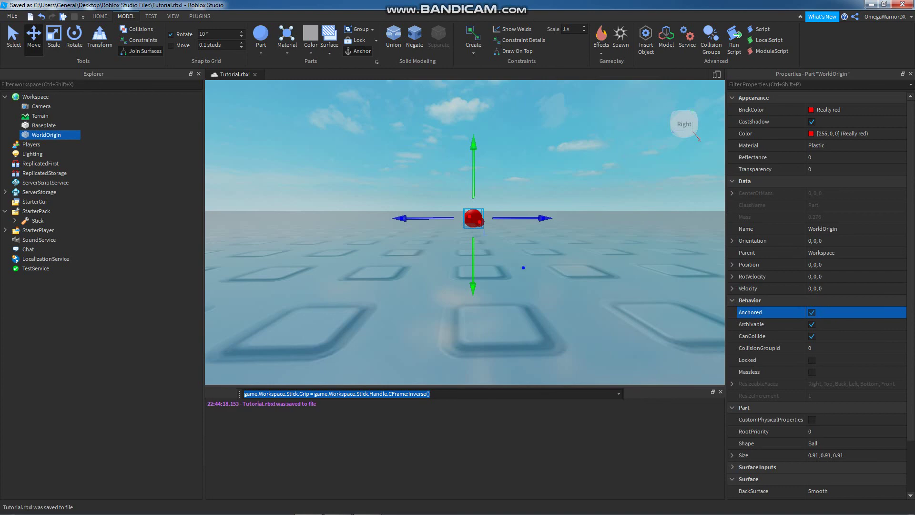
right_drag(523, 266, 524, 296)
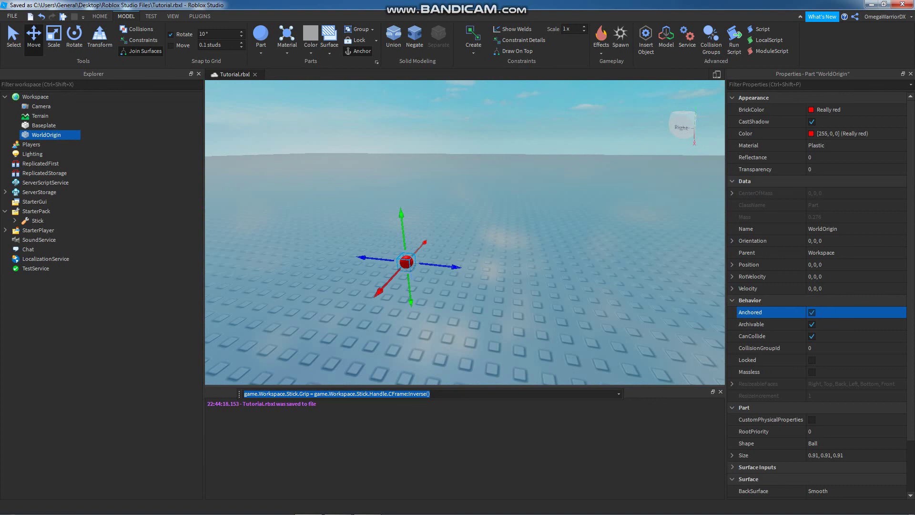
click(468, 393)
right_drag(472, 282, 473, 247)
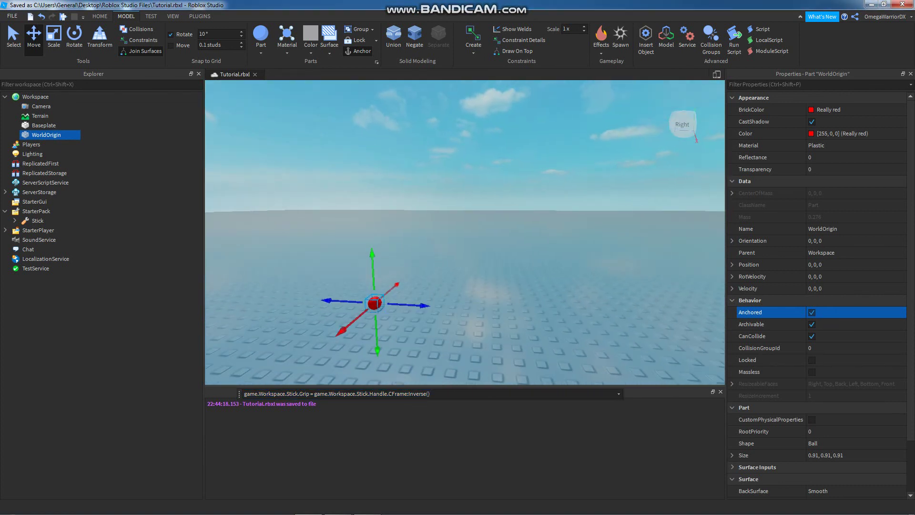
mouse_move(474, 285)
right_down()
mouse_move(426, 281)
mouse_move(505, 283)
mouse_move(414, 296)
mouse_move(471, 272)
right_up()
key(w)
key(s)
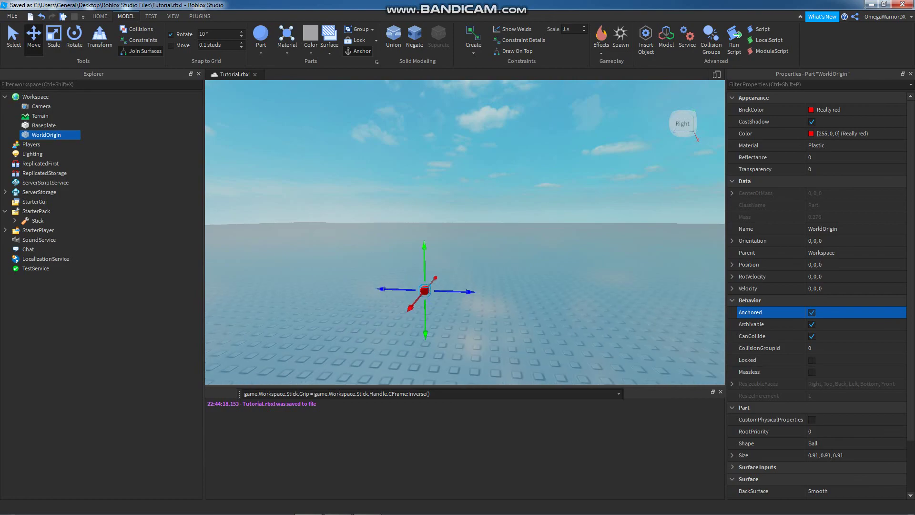